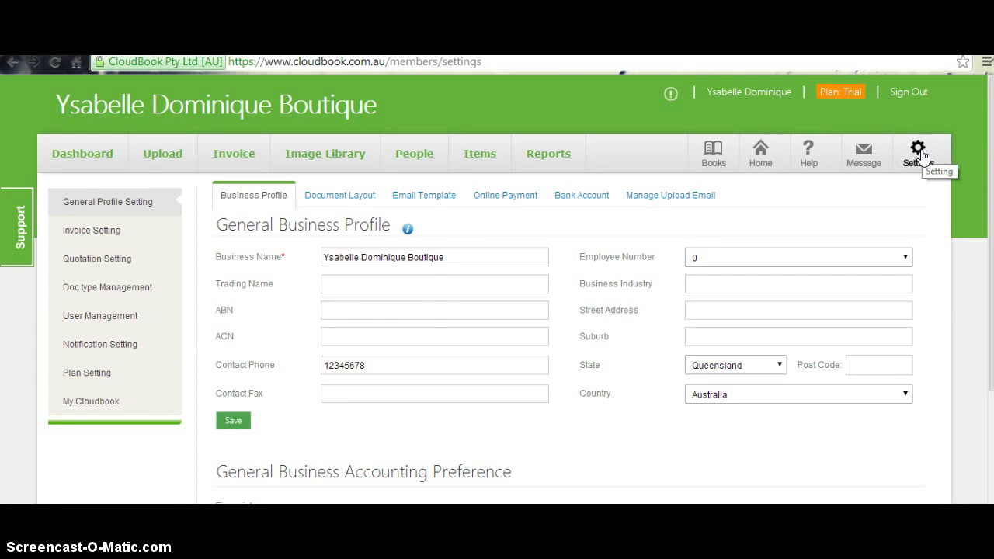
Review the General Business Profile fields, from business and trading name, ABN and ACN to contact details, business industry and street address.
left_click(435, 258)
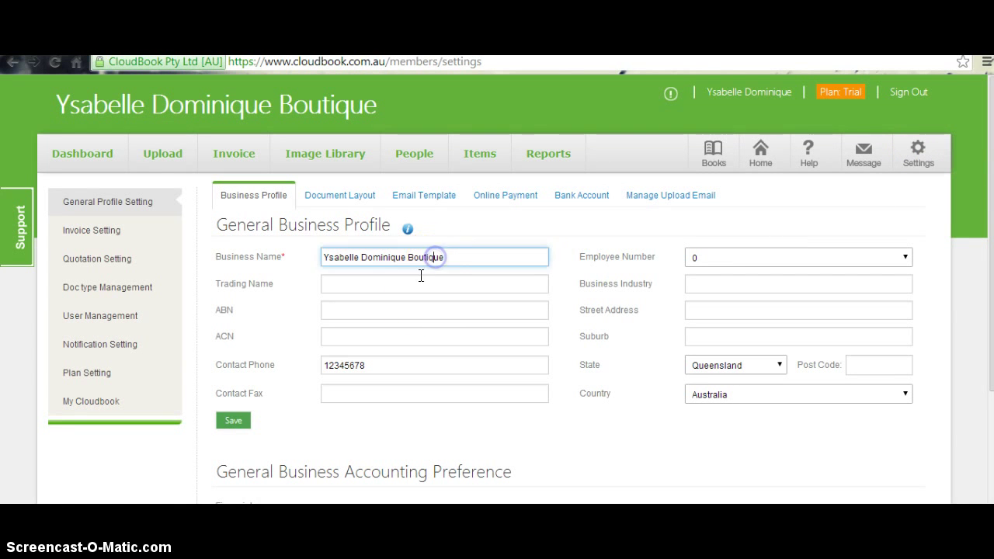
left_click(413, 285)
left_click(403, 335)
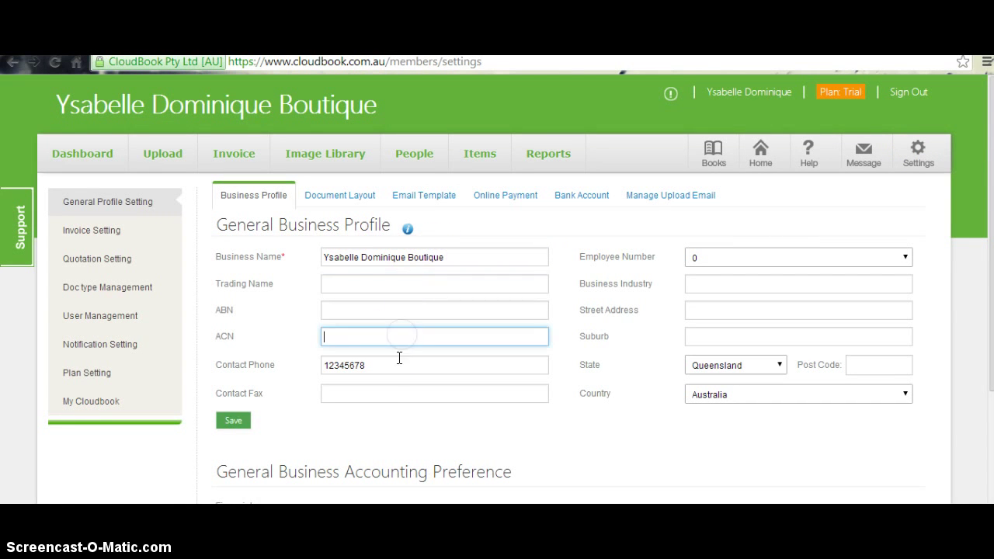
left_click(398, 358)
left_click(395, 393)
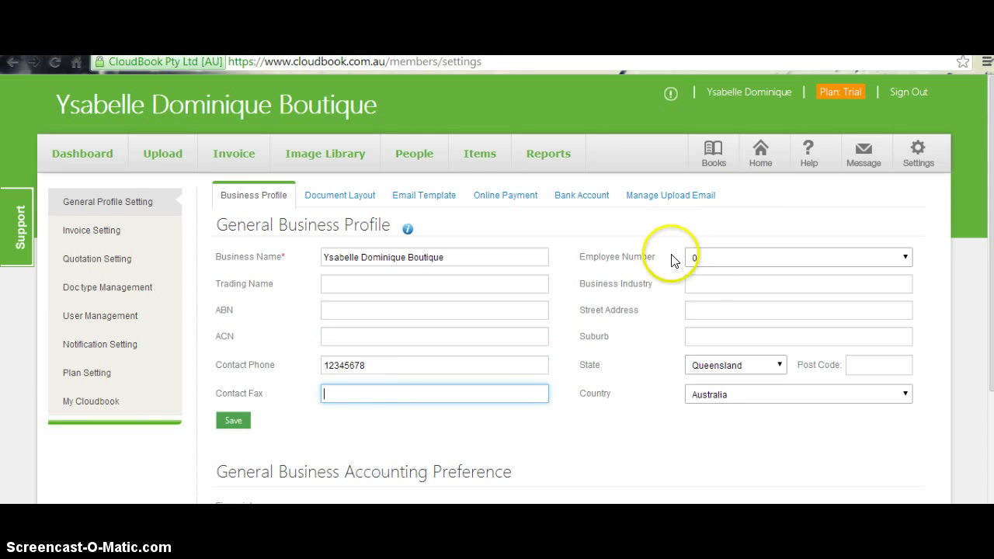
left_click(699, 285)
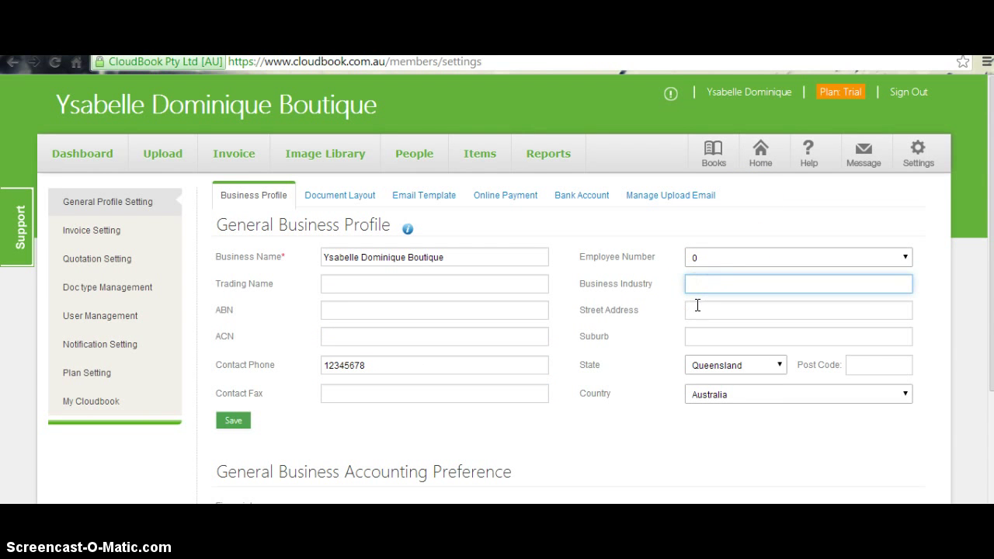
left_click(697, 308)
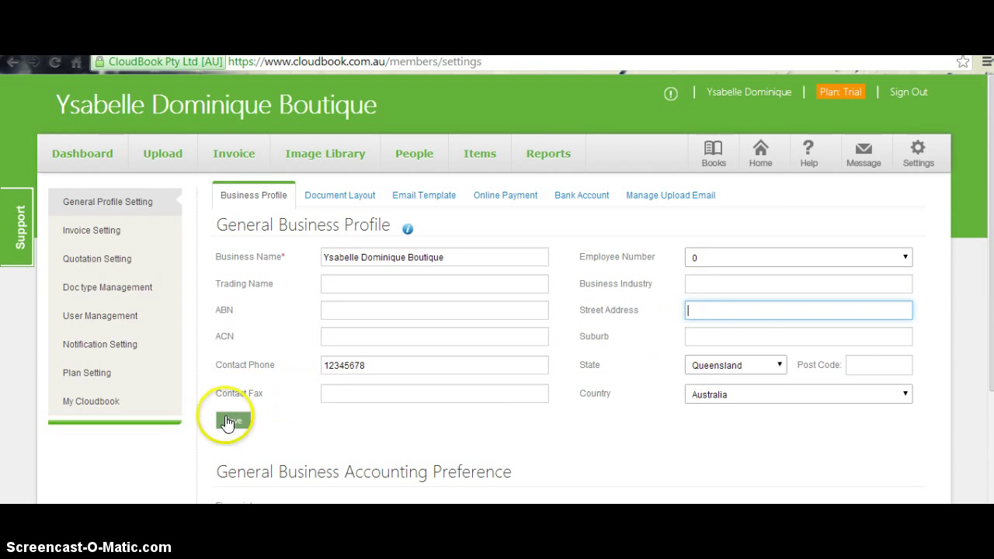
Review the General Business Accounting Preference and Localization Settings of the business profile.
scroll(334, 419, "down", 2)
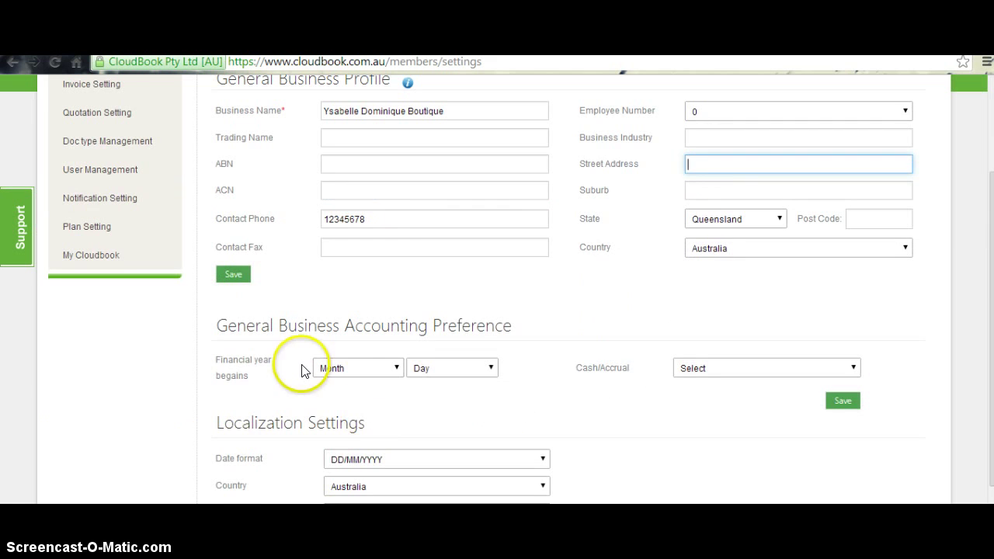
scroll(303, 371, "down", 2)
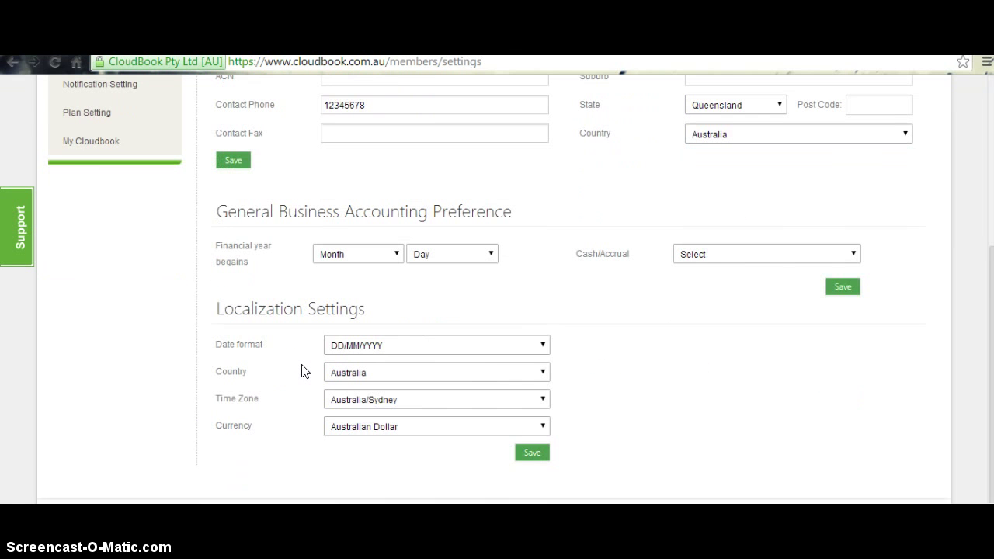
left_click(532, 453)
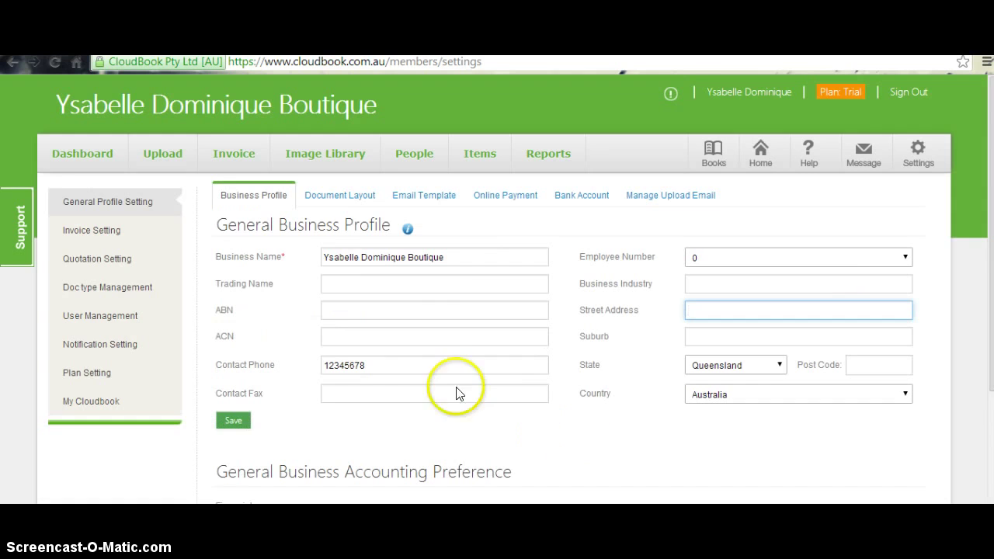
Review the logo upload and document signature options under Document Layout, and the sender email and email signature settings under Email Template.
left_click(344, 194)
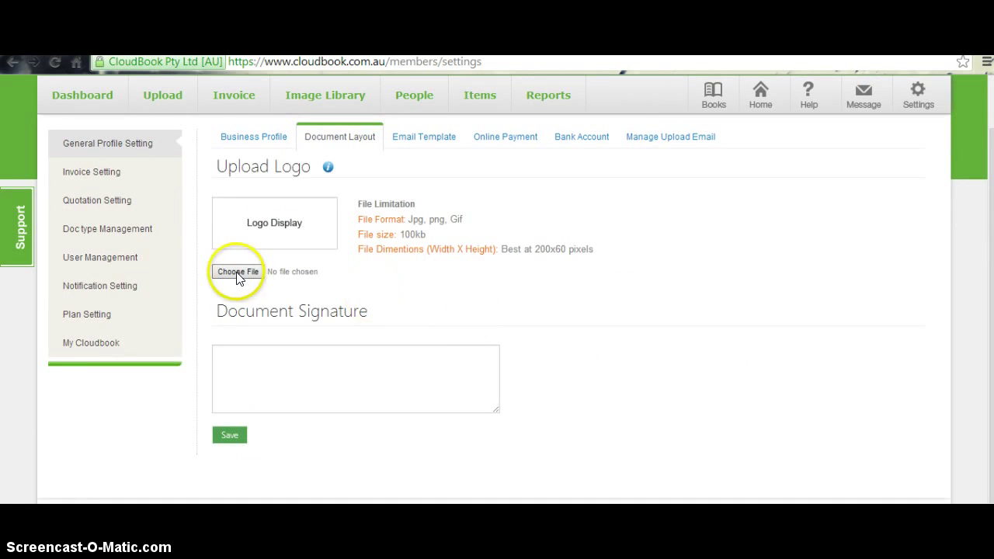
left_click(312, 371)
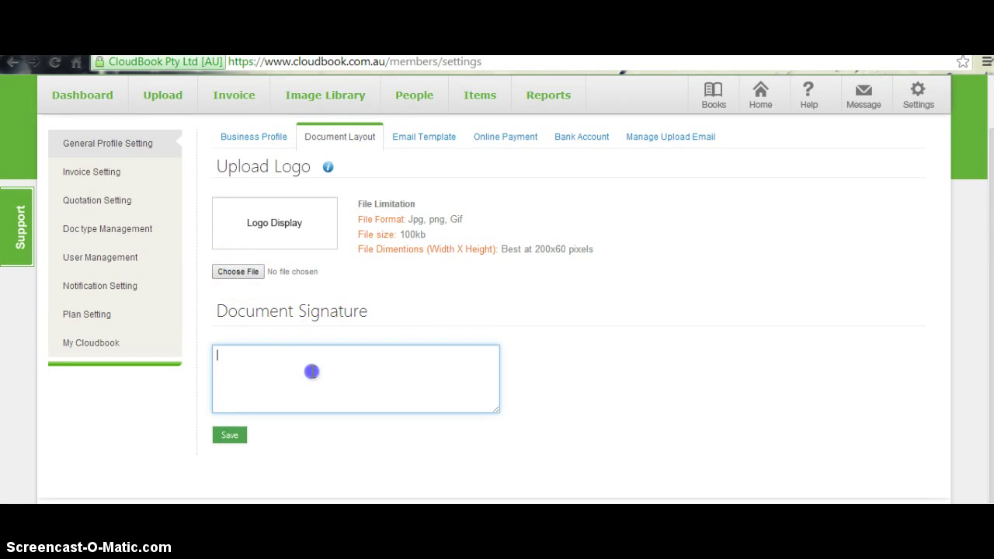
left_click(394, 137)
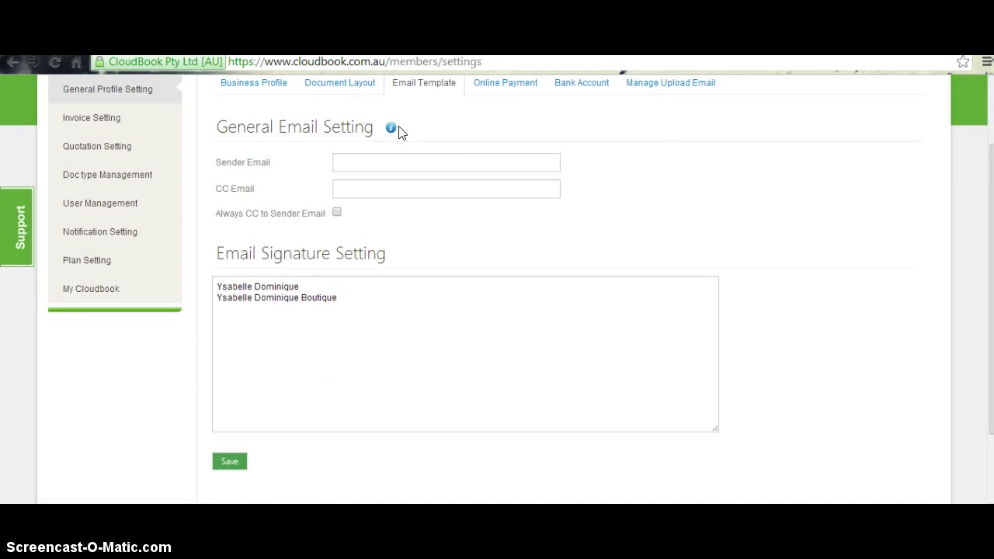
left_click(393, 162)
left_click(366, 339)
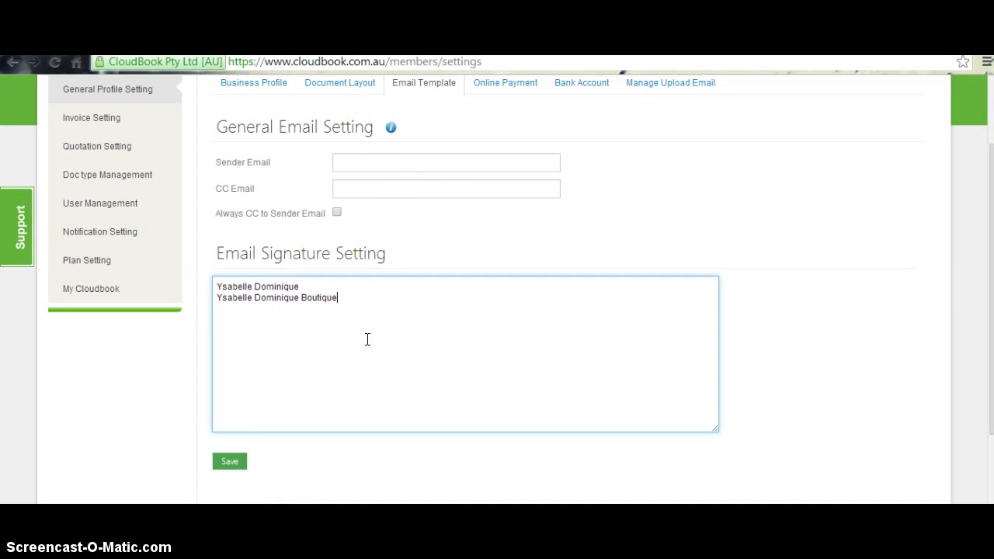
Open a blank email template form and review its subject, template body and the list of saved templates.
scroll(595, 396, "down", 3)
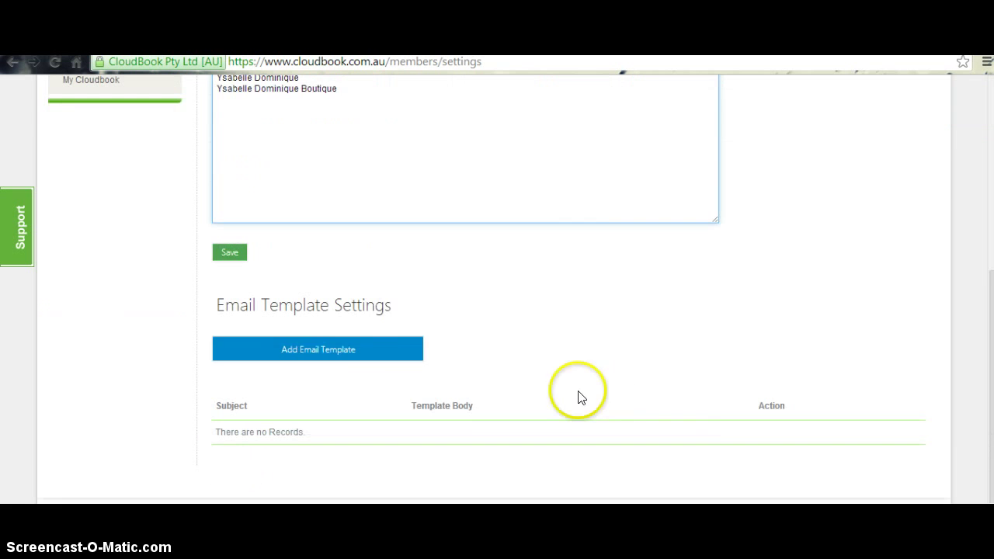
left_click(356, 365)
scroll(329, 395, "down", 1)
left_click(336, 342)
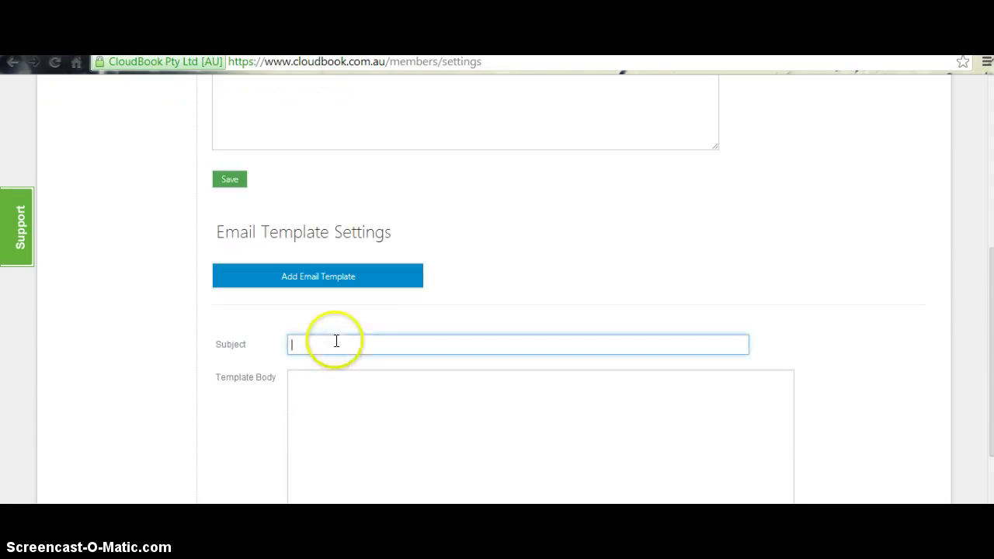
left_click(372, 417)
scroll(373, 417, "down", 3)
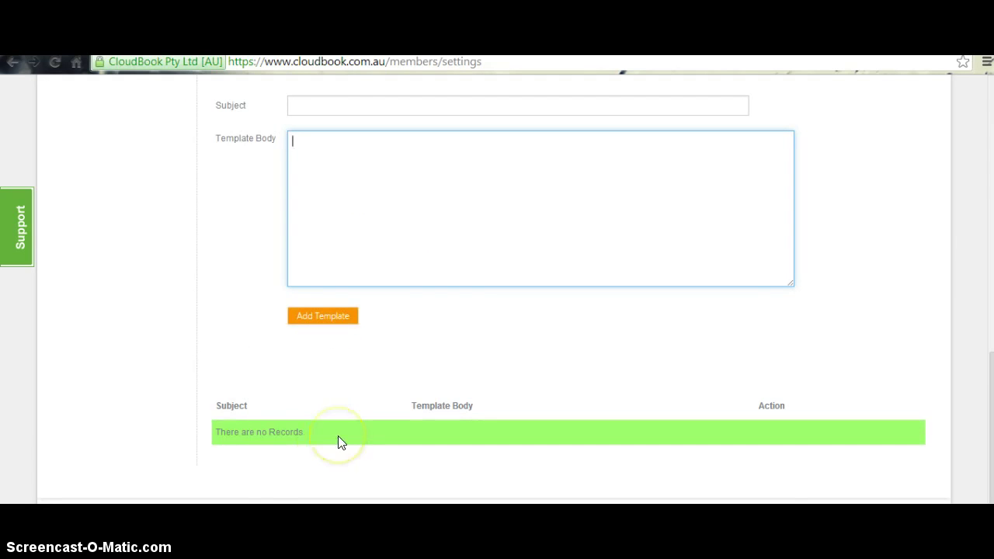
Open the Online Payment settings and review the PayPal name and email fields.
scroll(338, 436, "up", 8)
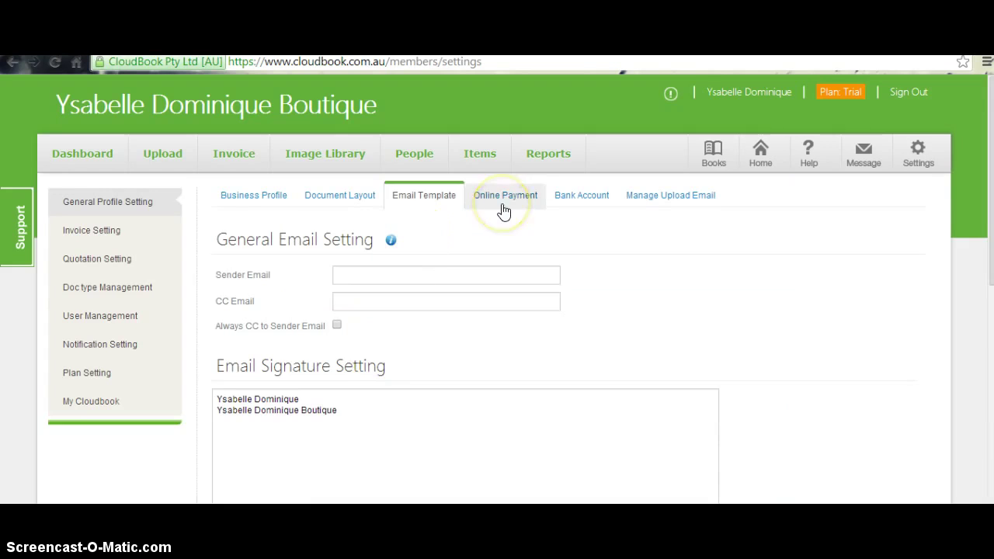
left_click(502, 204)
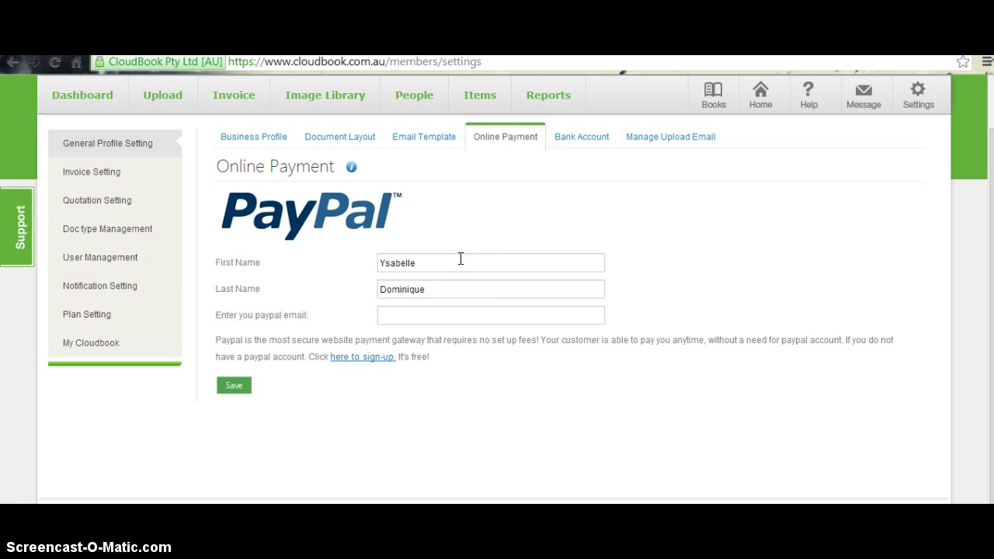
left_click(458, 312)
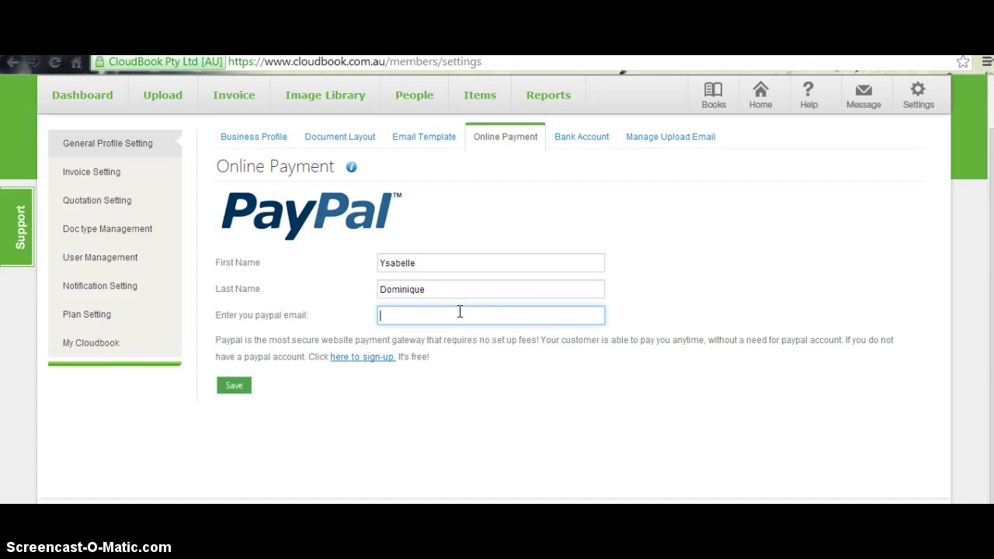
left_click(215, 383)
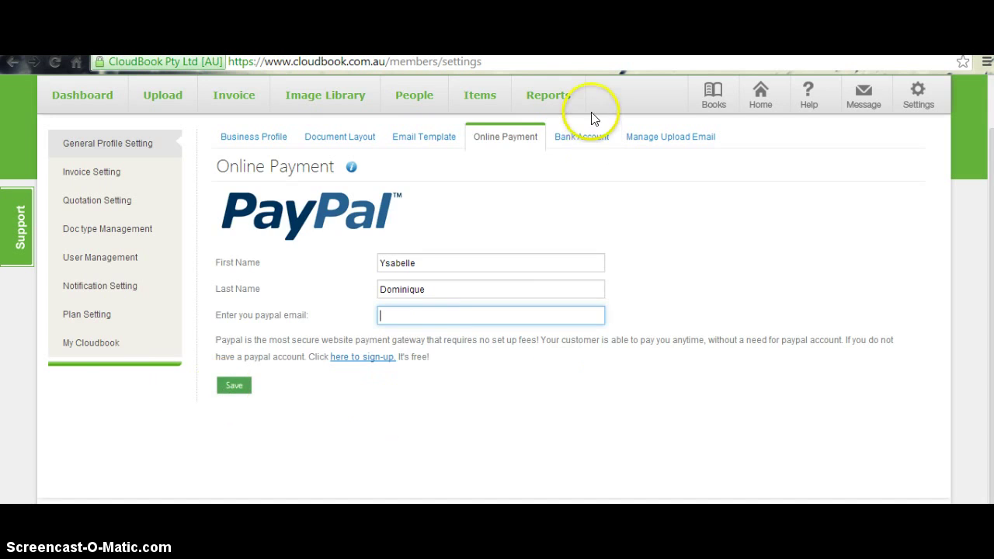
Open a blank new bank form in the Bank Account settings and review its fields and the existing accounts list.
left_click(587, 136)
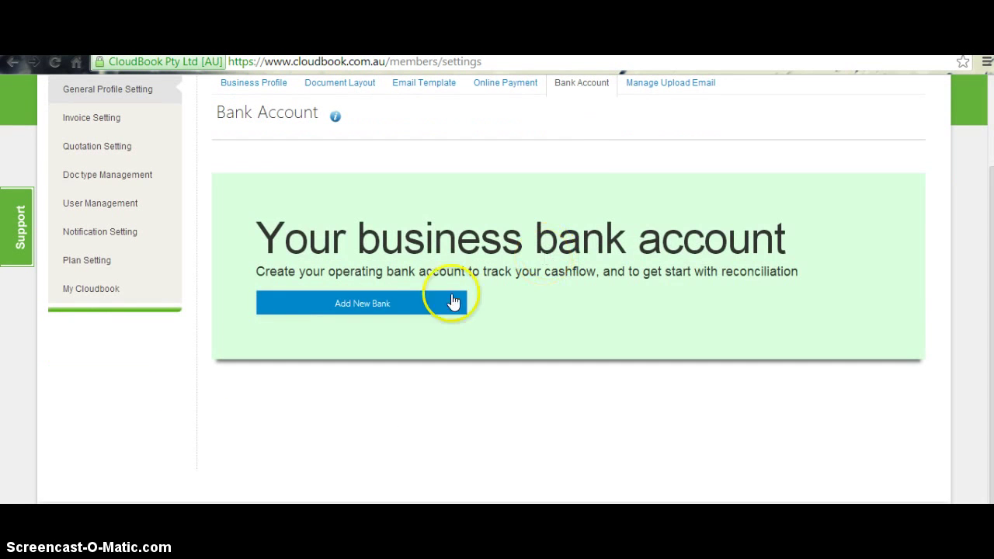
left_click(433, 302)
scroll(559, 323, "down", 3)
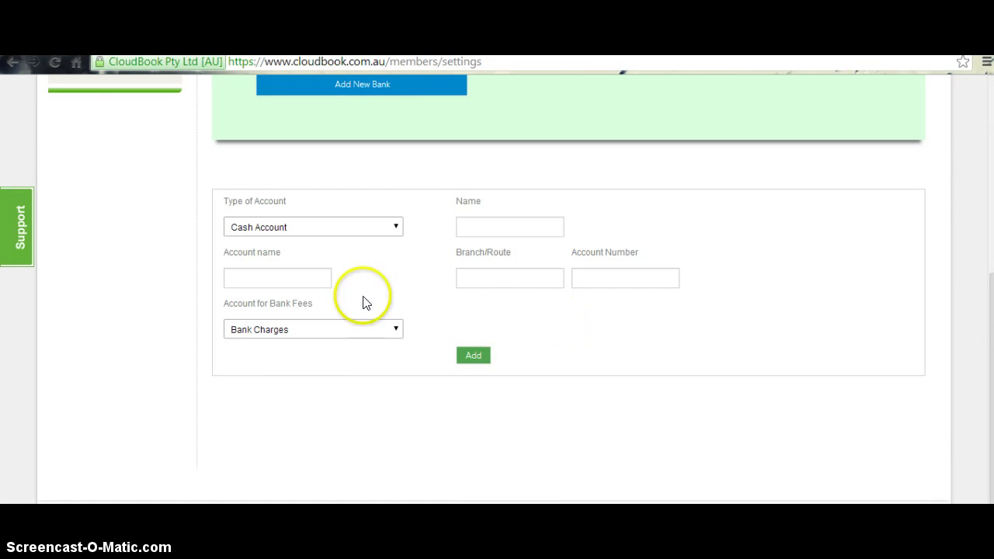
scroll(469, 302, "down", 1)
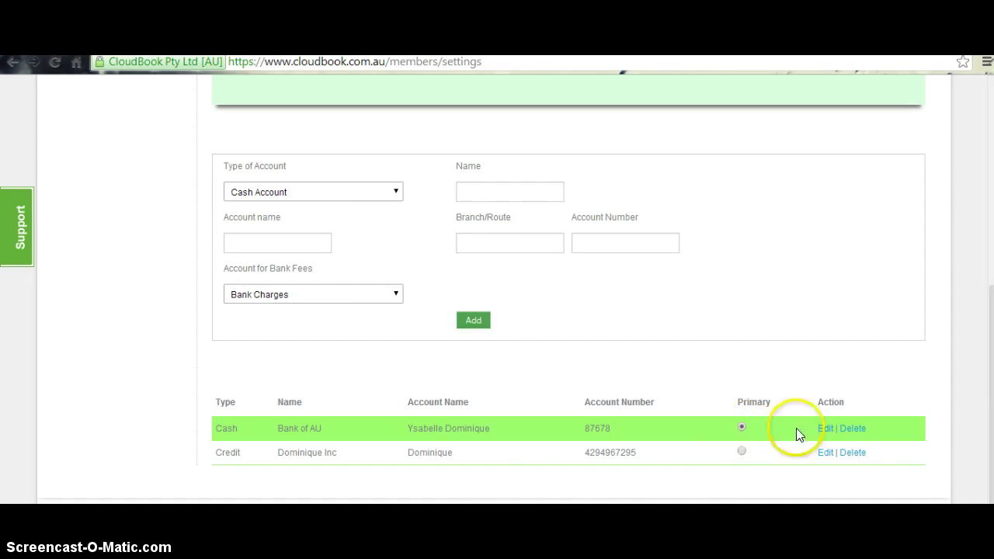
left_click(690, 364)
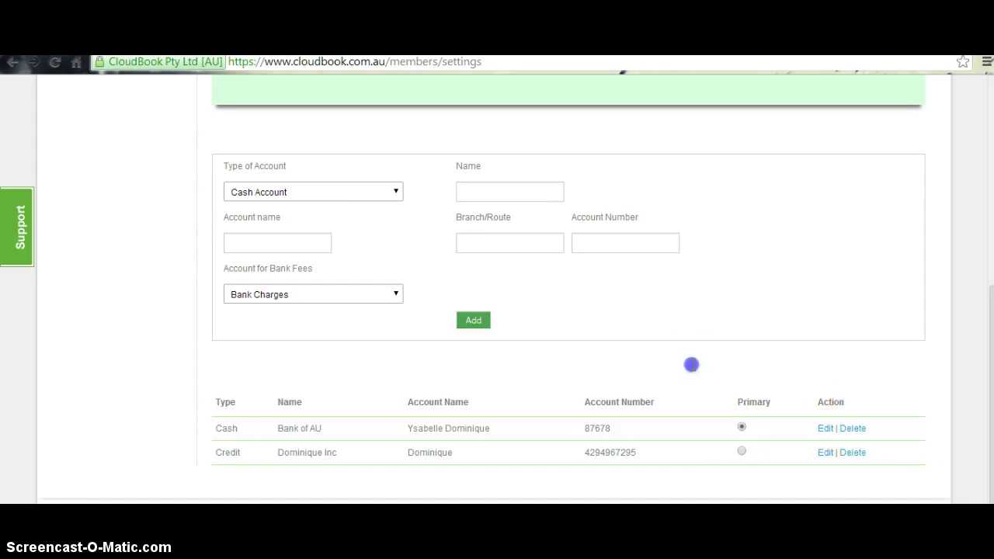
Open the Manage Upload Email settings and review the add-email field and the listed address with its verification options.
scroll(690, 364, "up", 5)
left_click(690, 197)
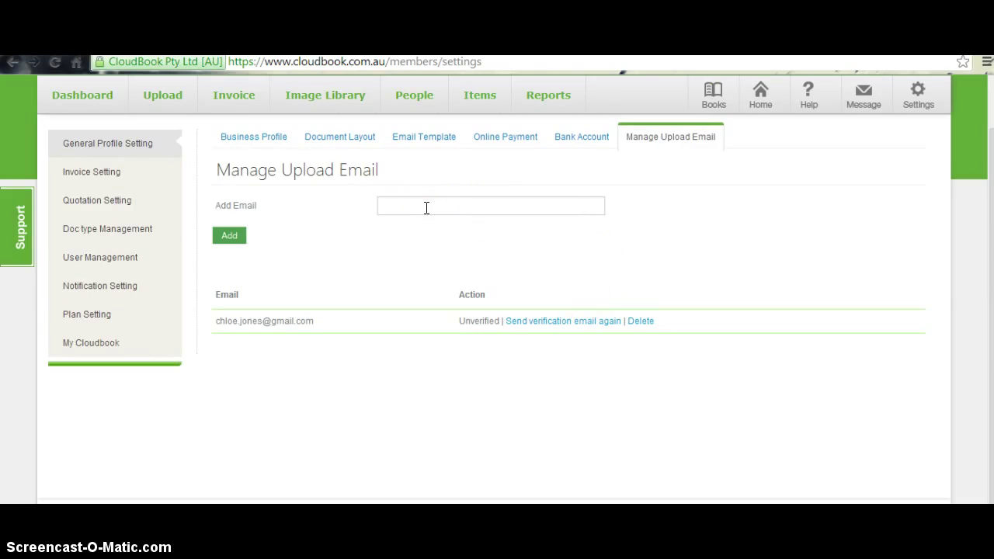
left_click(426, 208)
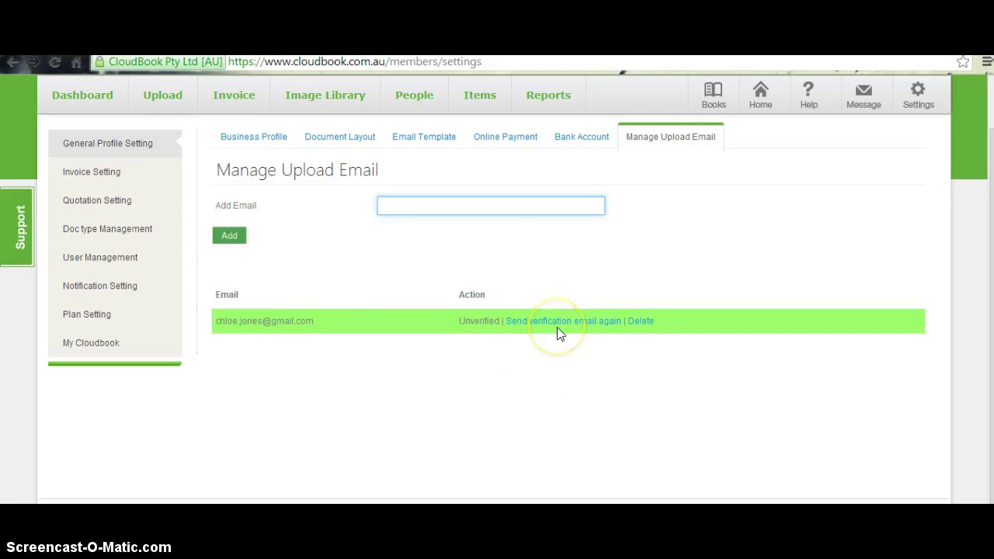
left_click_drag(303, 321, 215, 321)
left_click(318, 341)
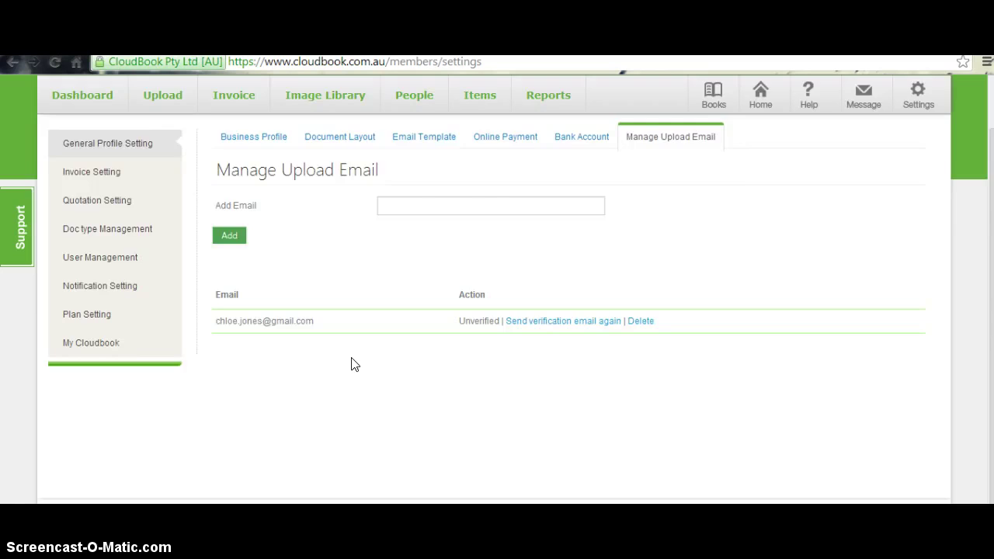
Open the Invoice Setting page and review the invoice numbering and tax preference options.
scroll(351, 364, "up", 1)
left_click(78, 234)
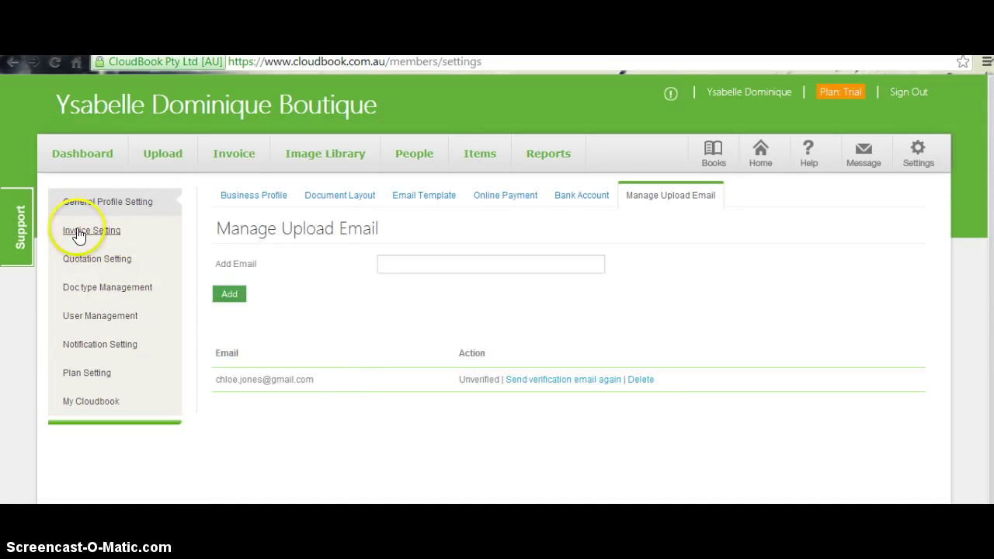
left_click(353, 292)
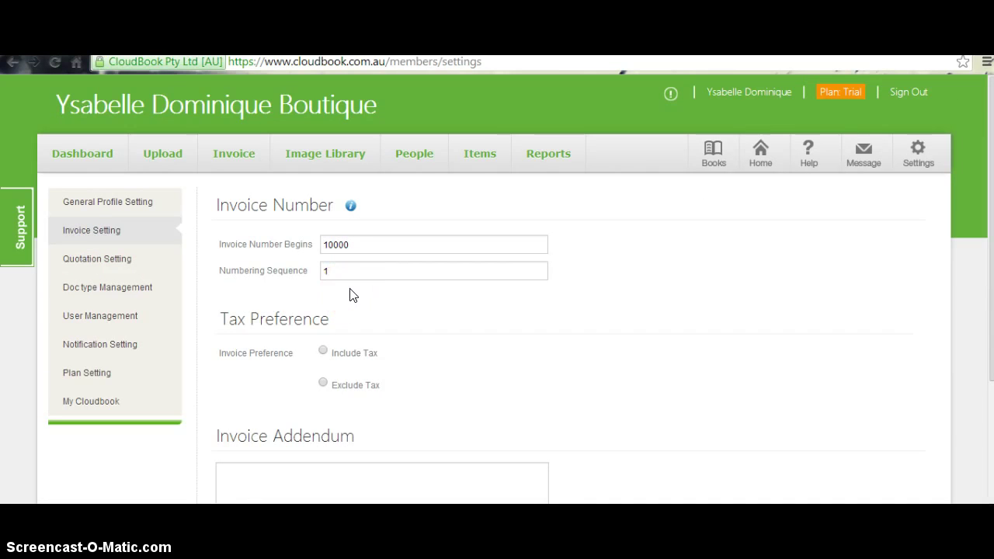
left_click(355, 272)
left_click(274, 350)
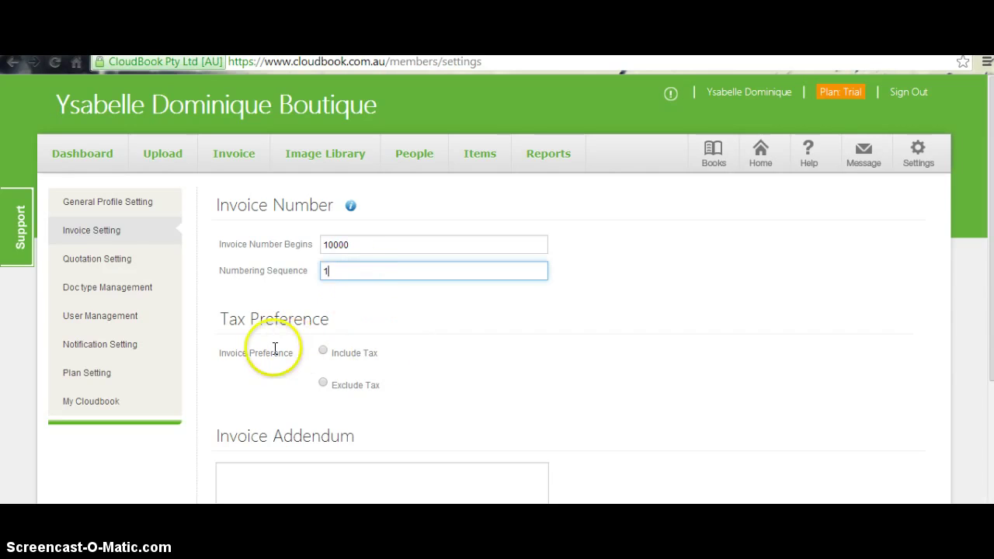
Review the invoice addendum box and the three invoice custom fields.
scroll(275, 350, "down", 2)
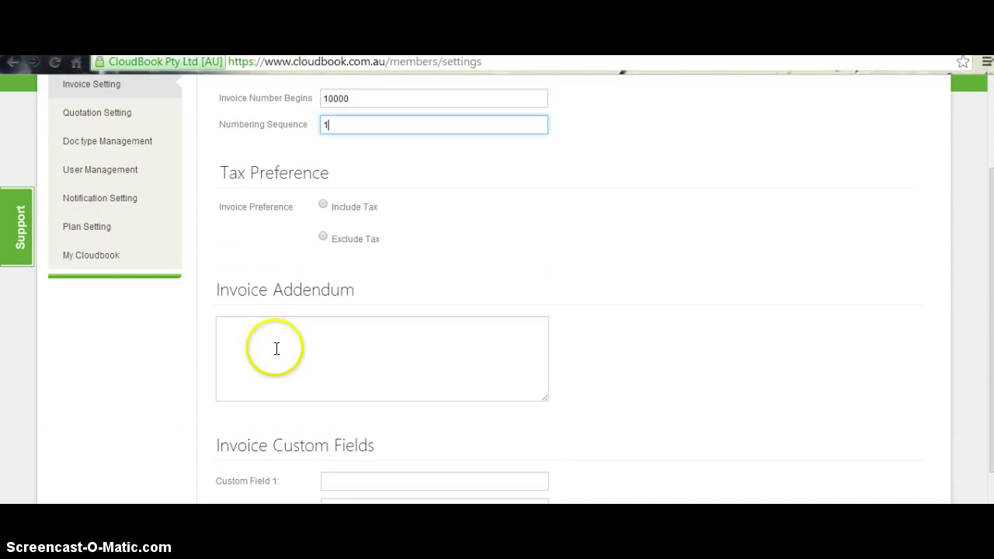
left_click(277, 349)
scroll(276, 349, "down", 2)
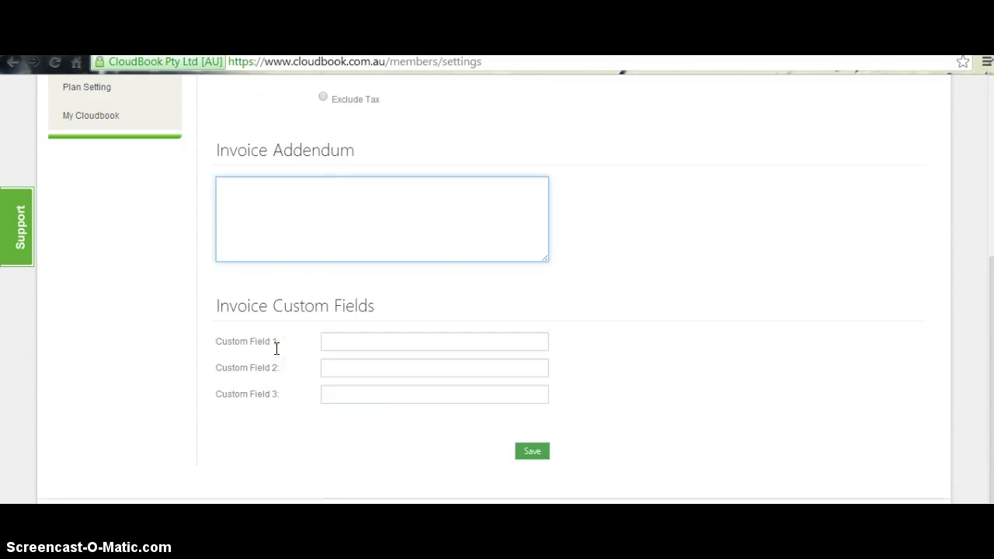
left_click(337, 344)
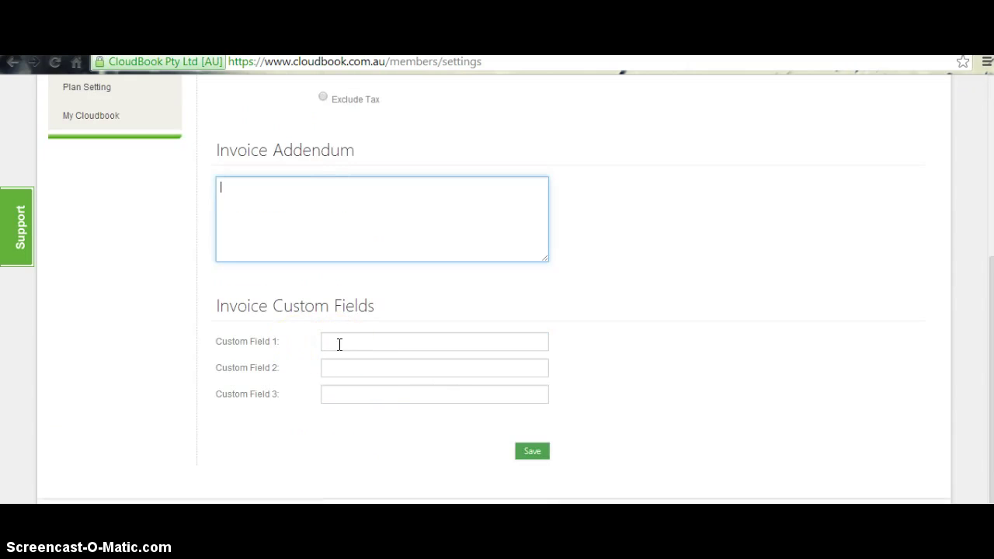
left_click(382, 393)
left_click(538, 454)
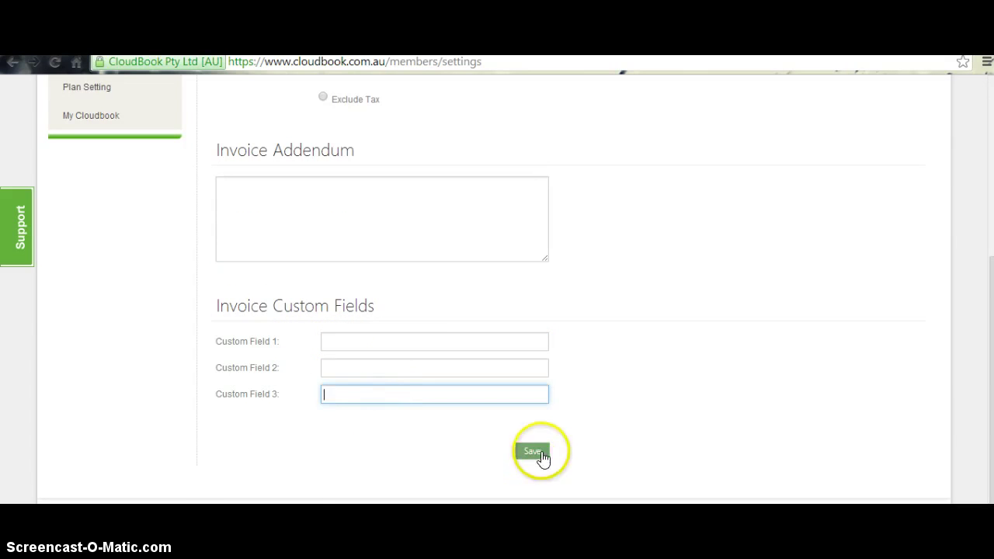
Open the Quotation Setting page and review the quotation addendum box, its same-as-invoice option and the three custom fields.
left_click(93, 268)
left_click(244, 298)
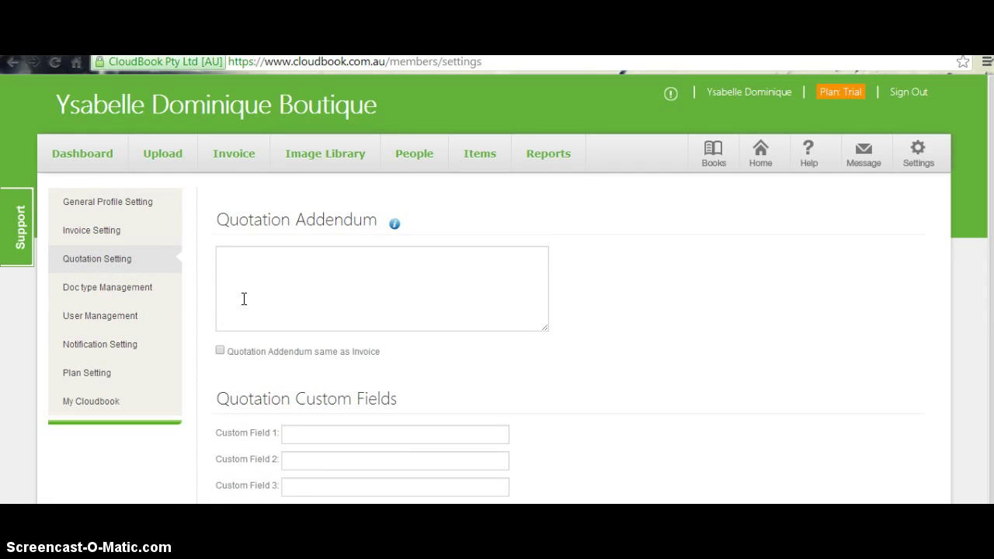
left_click(244, 299)
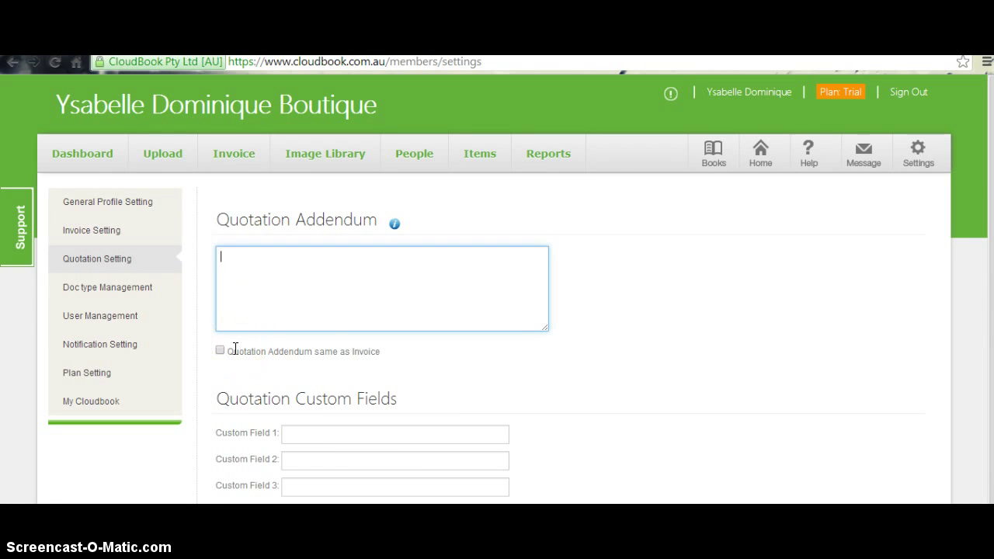
scroll(235, 349, "down", 1)
left_click(299, 372)
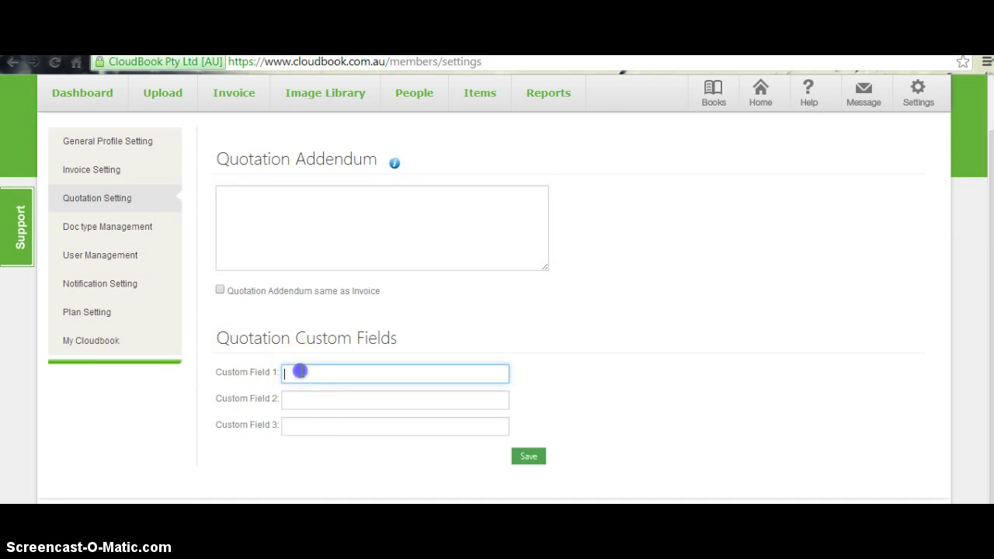
left_click(318, 423)
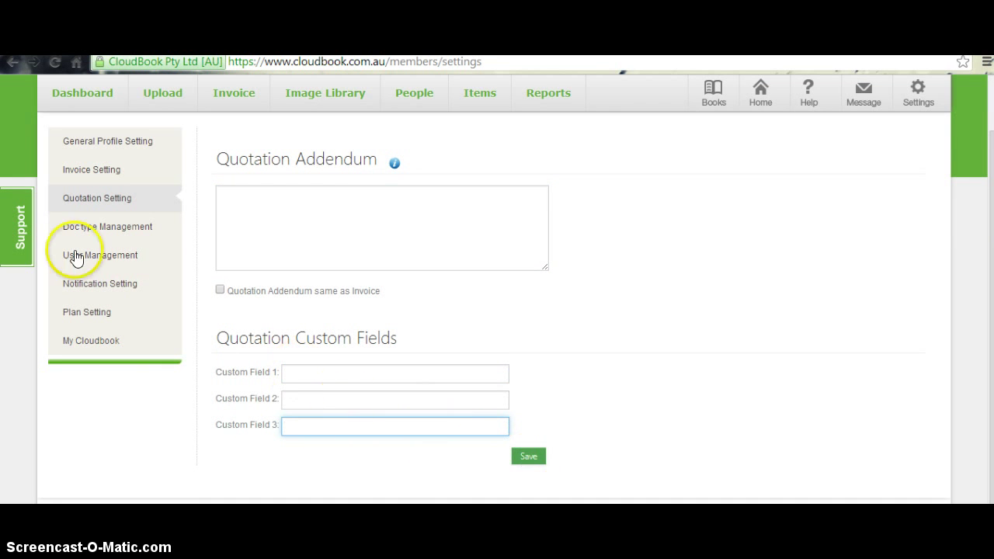
Open Doc type Management, show the new document type form and review its entry field and the existing document types.
left_click(97, 227)
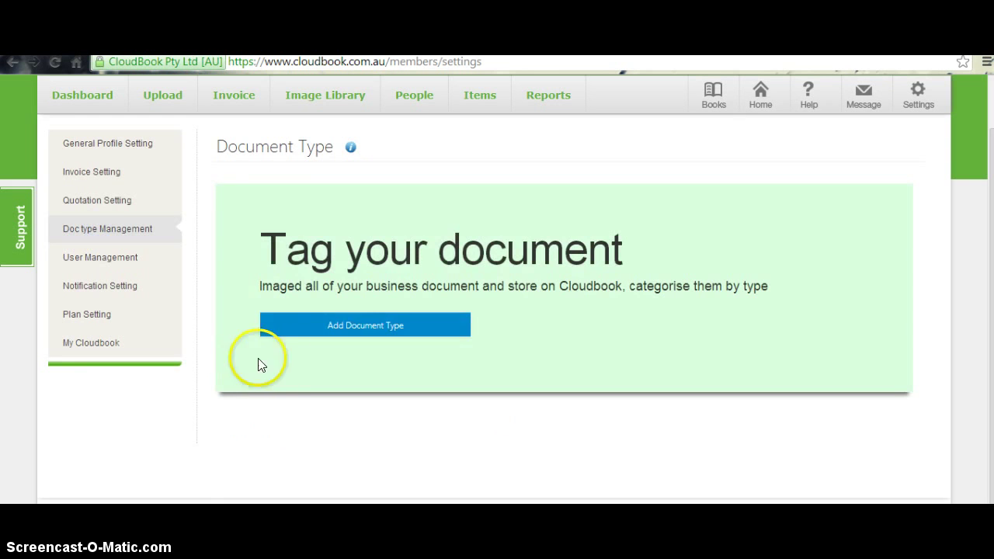
left_click(362, 340)
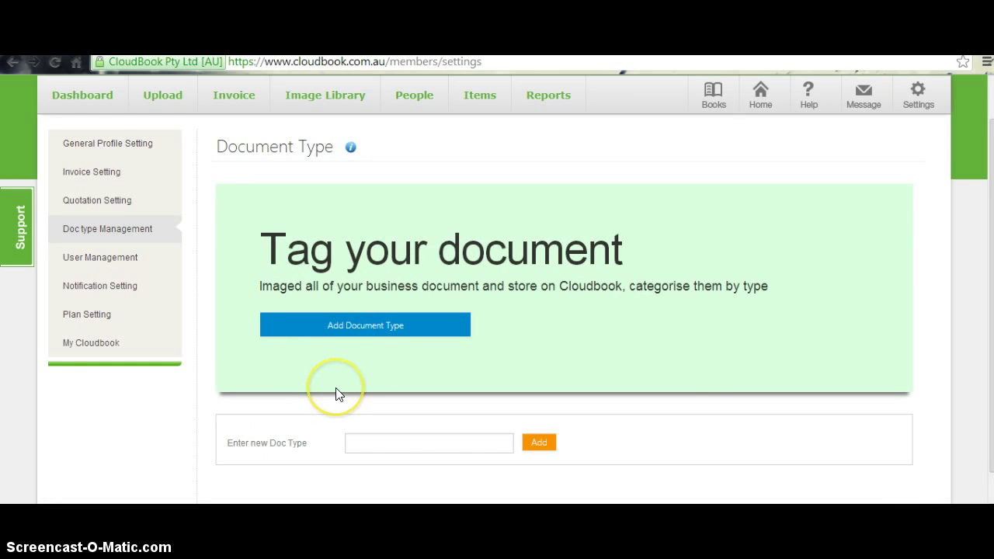
scroll(335, 394, "down", 3)
left_click(353, 321)
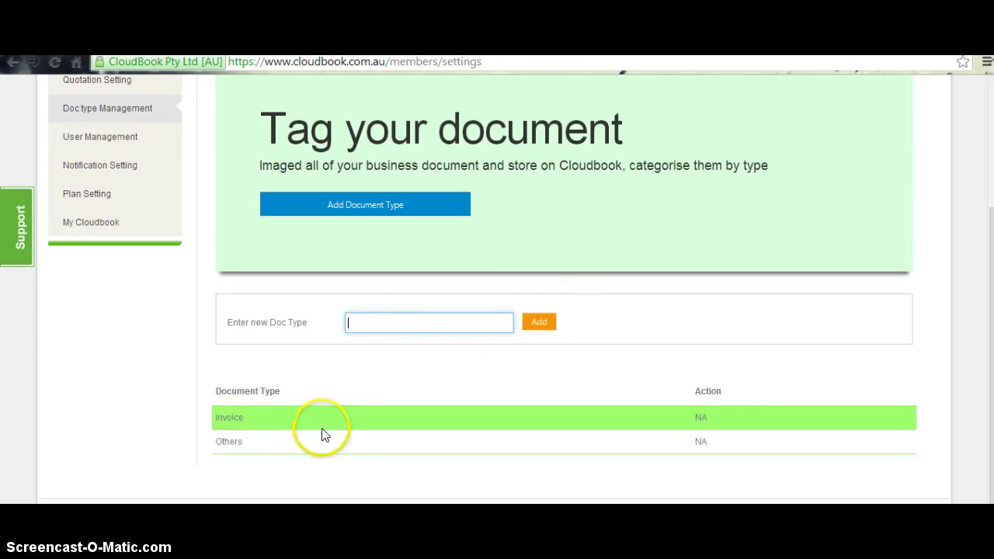
Open User Management, show the add-sub-user form and review its user type, people list and user name fields.
left_click(70, 140)
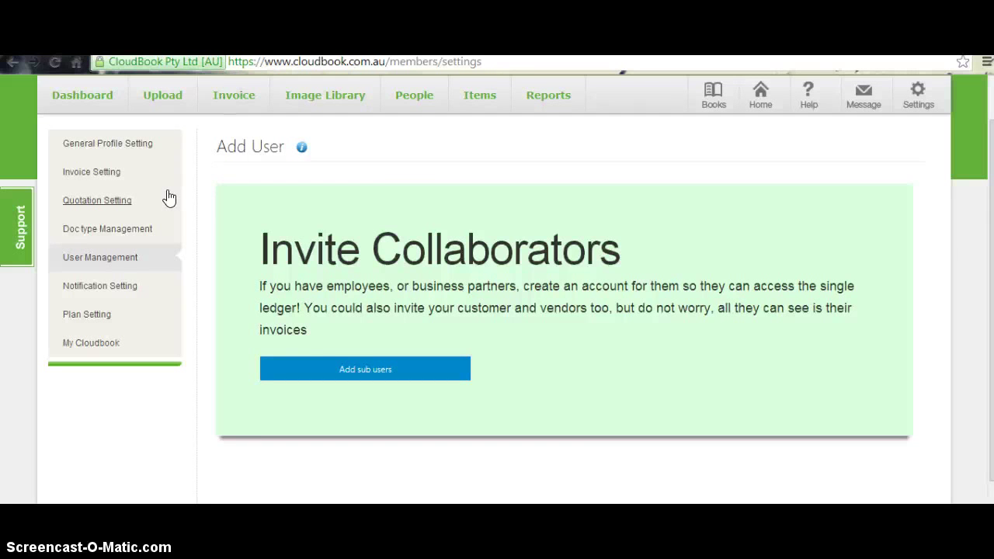
left_click(333, 364)
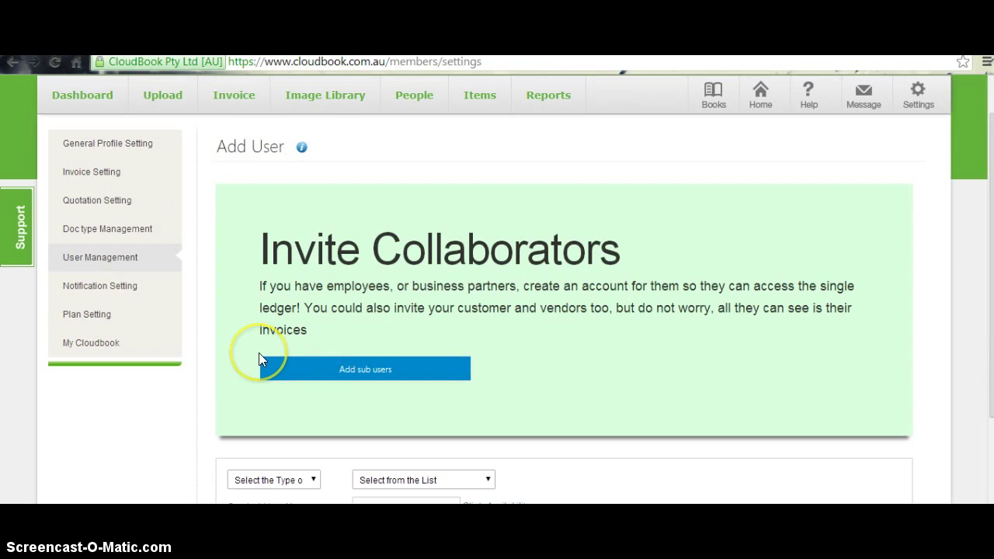
scroll(259, 353, "down", 2)
left_click(280, 331)
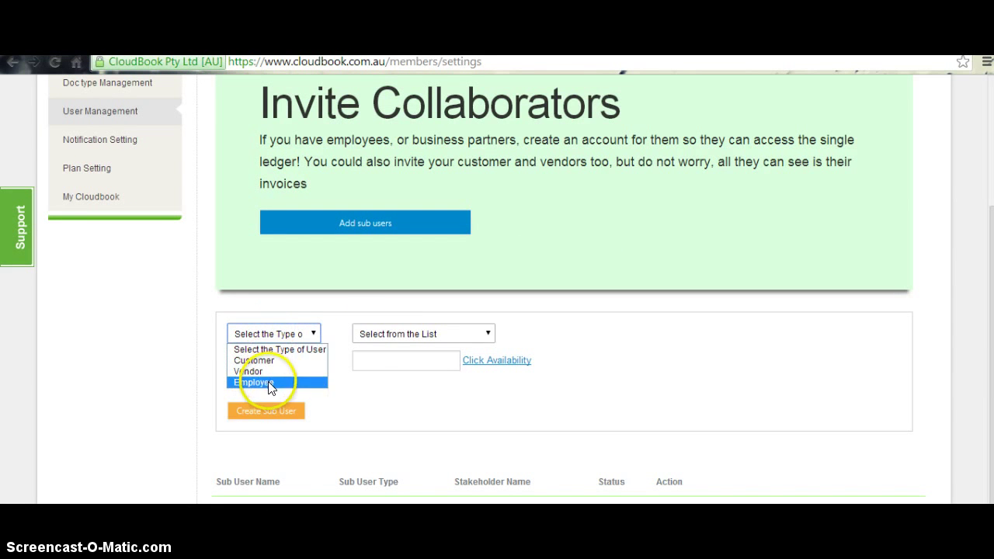
left_click(376, 332)
left_click(376, 332)
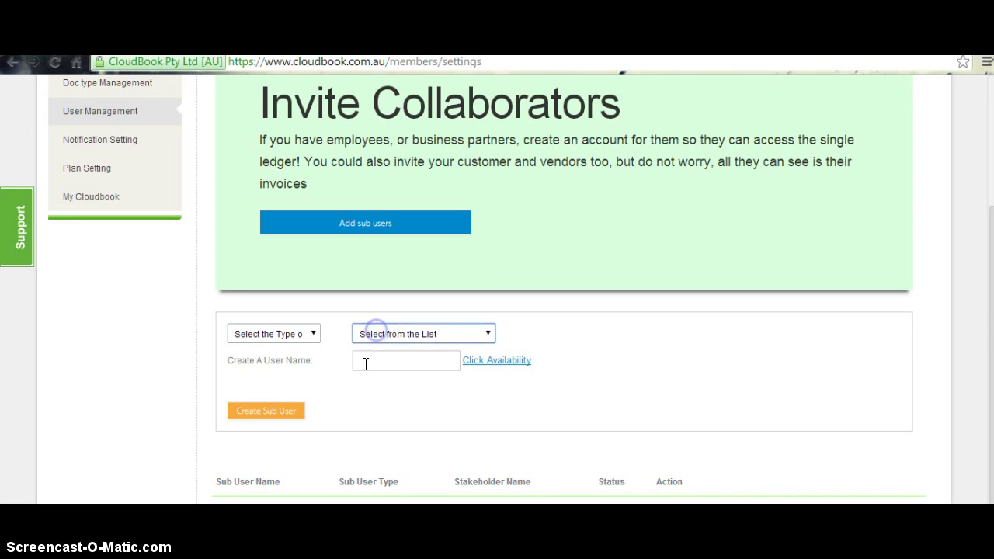
left_click(364, 361)
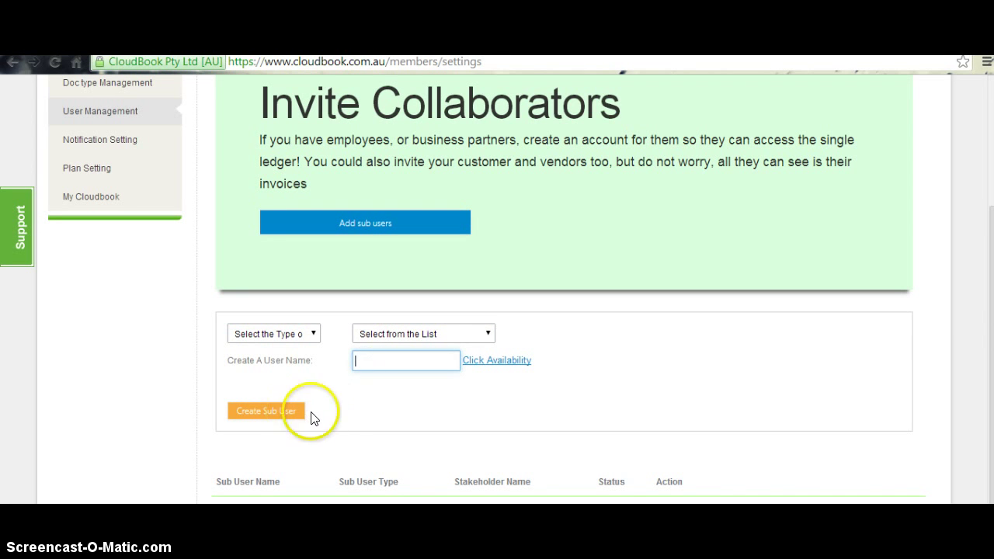
Review the existing sub users with their deactivate, delete and edit permissions actions.
left_click(332, 414)
scroll(342, 414, "down", 1)
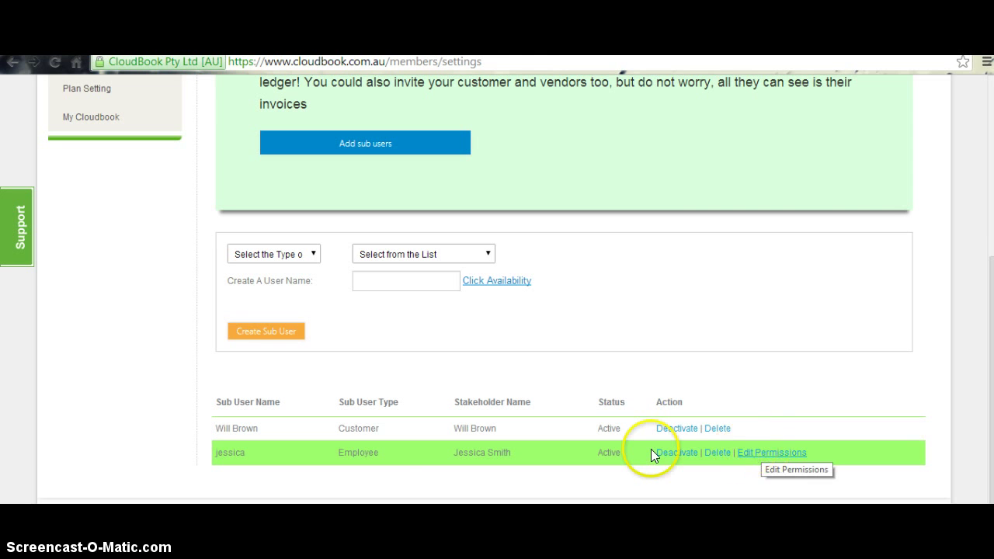
scroll(432, 322, "up", 2)
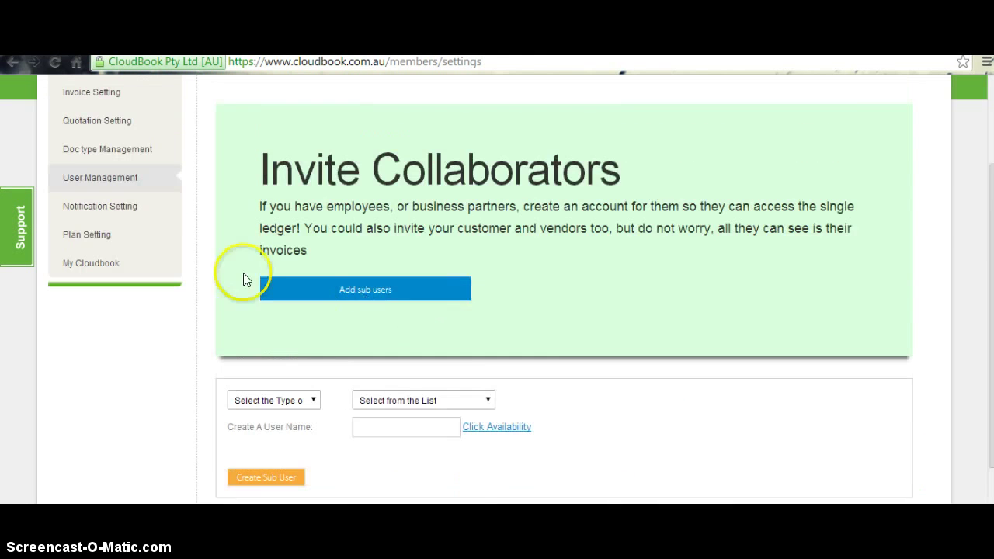
Review the on/off event options in Notification Setting and the Starter and Plus plans in Plan Setting.
left_click(128, 205)
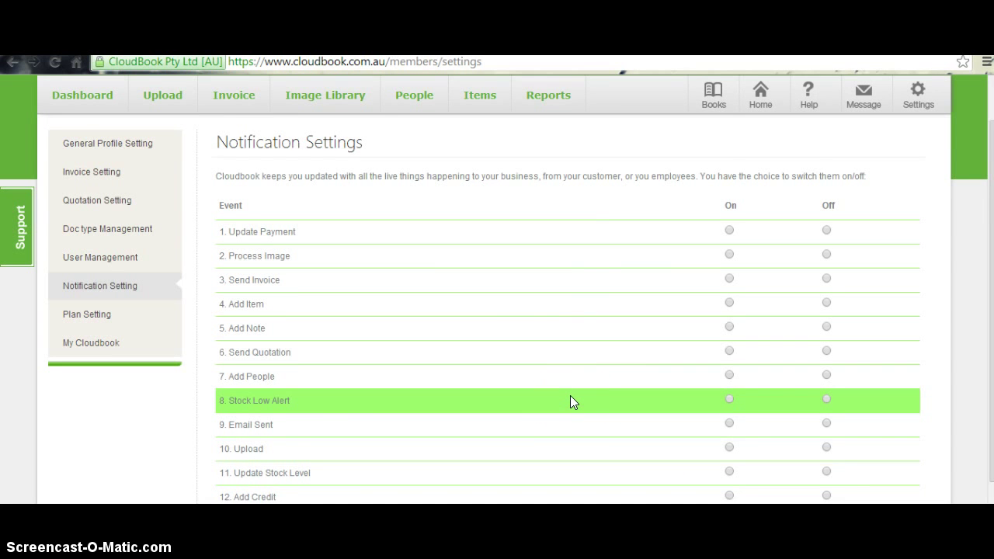
scroll(572, 401, "down", 2)
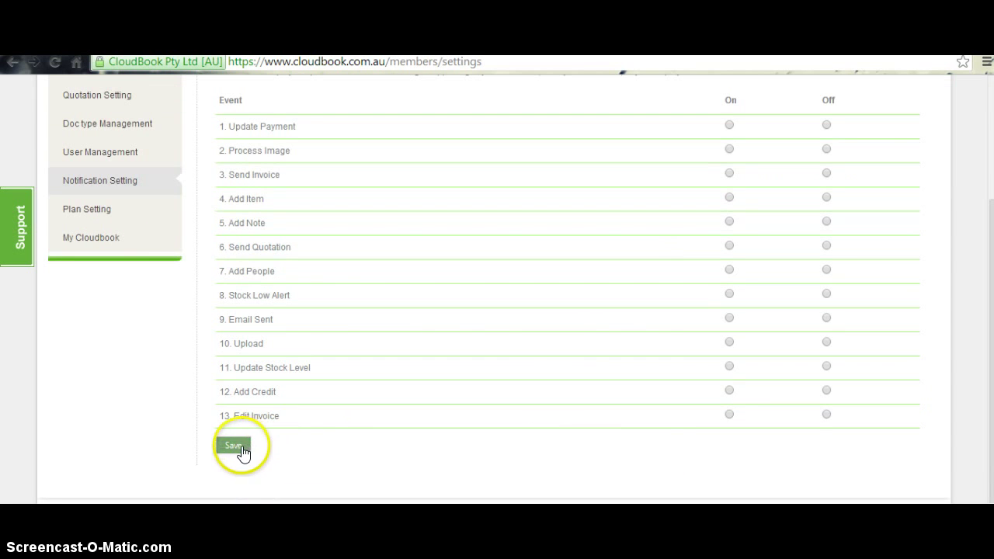
left_click(118, 208)
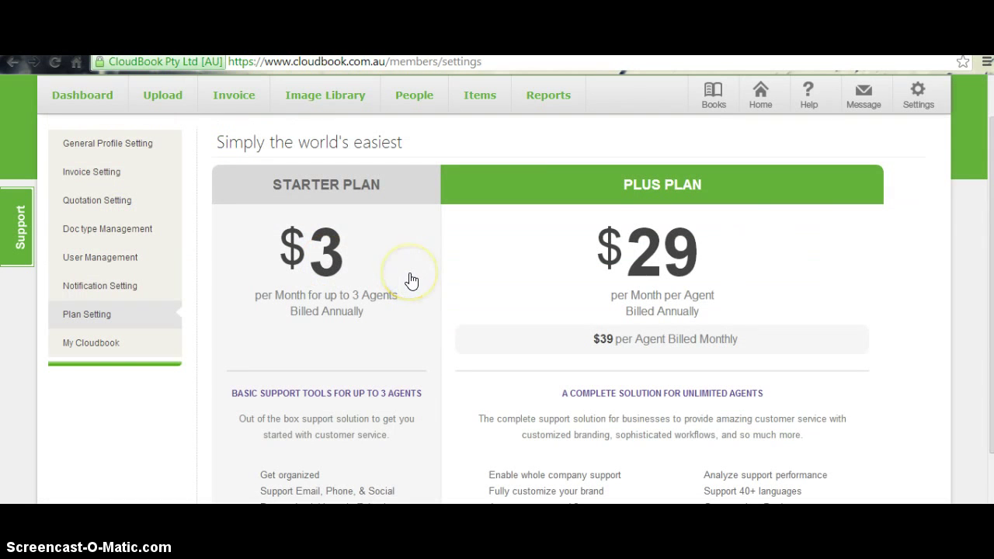
left_click(578, 299)
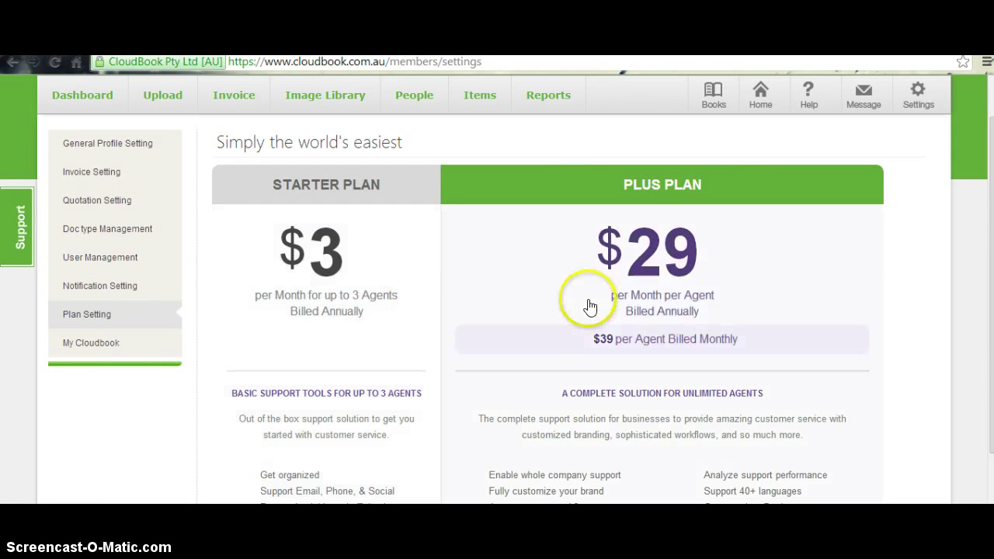
Open the My Cloudbook page and review the API key, the password change fields and the personal information form.
left_click(130, 346)
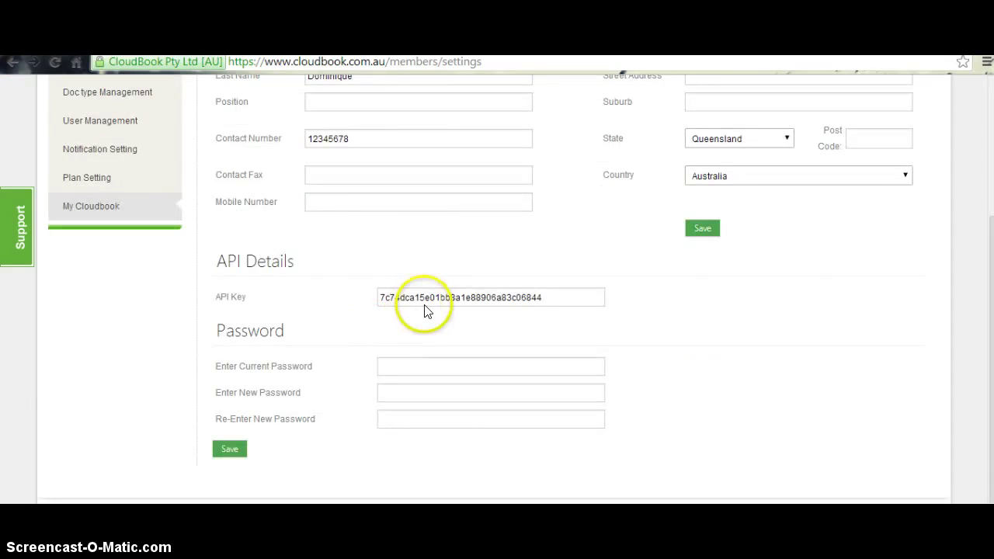
left_click(437, 303)
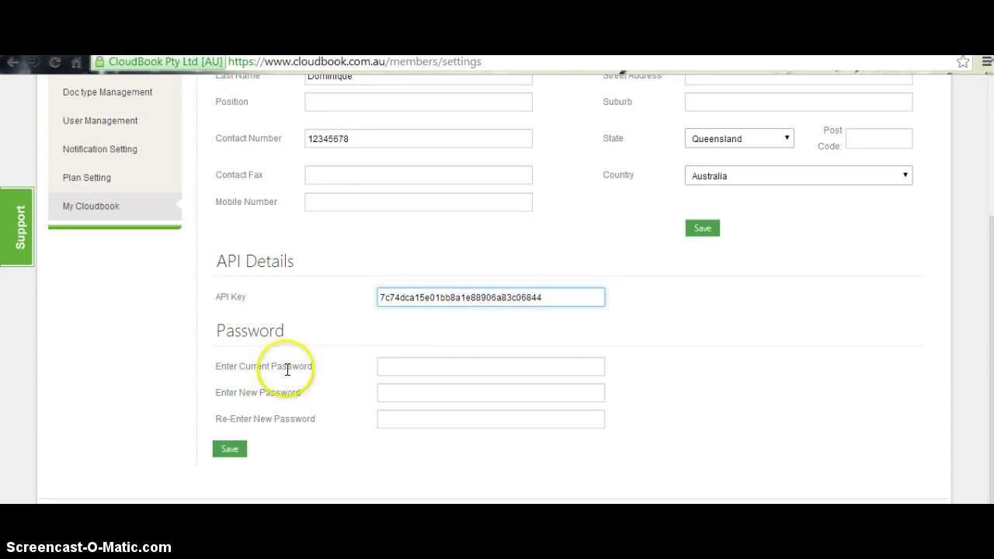
left_click(221, 455)
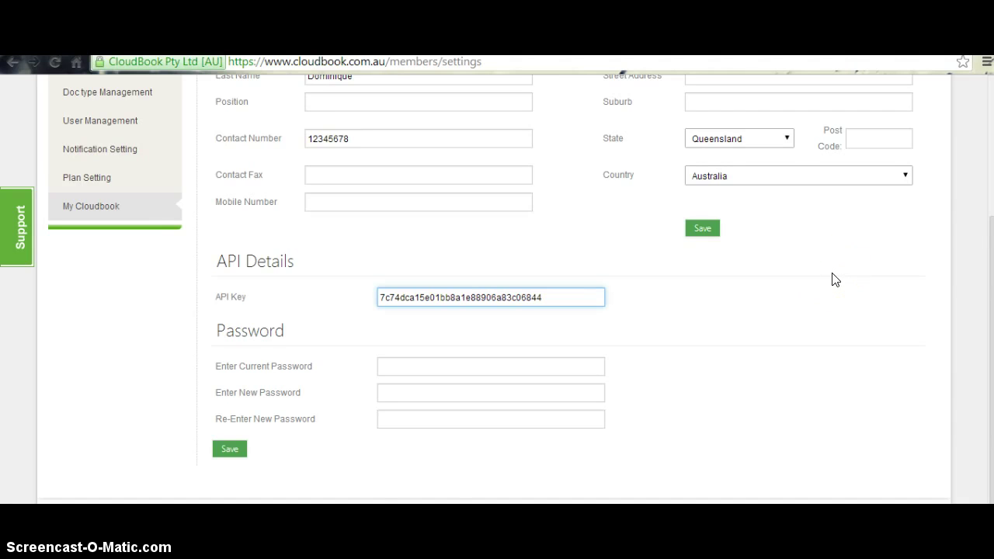
scroll(643, 315, "up", 3)
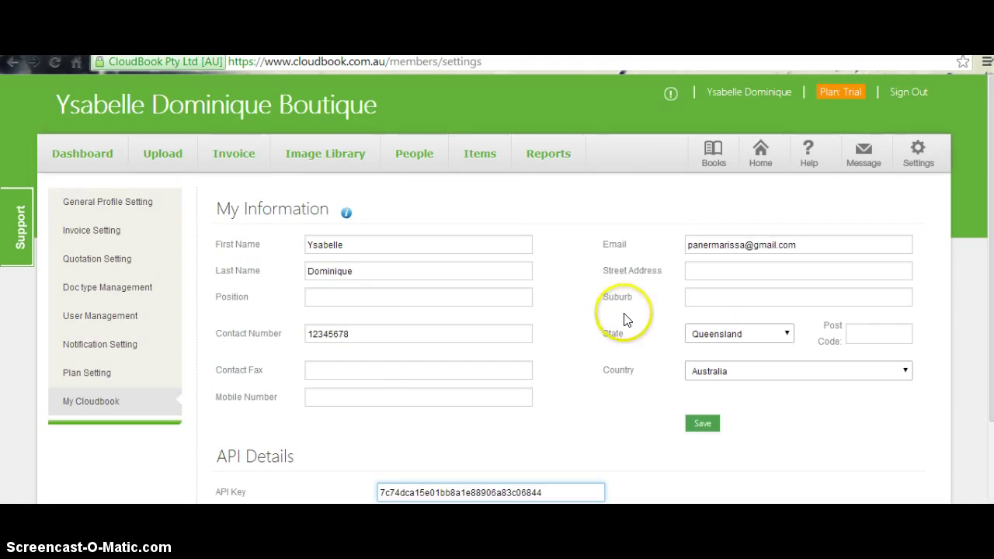
left_click(625, 314)
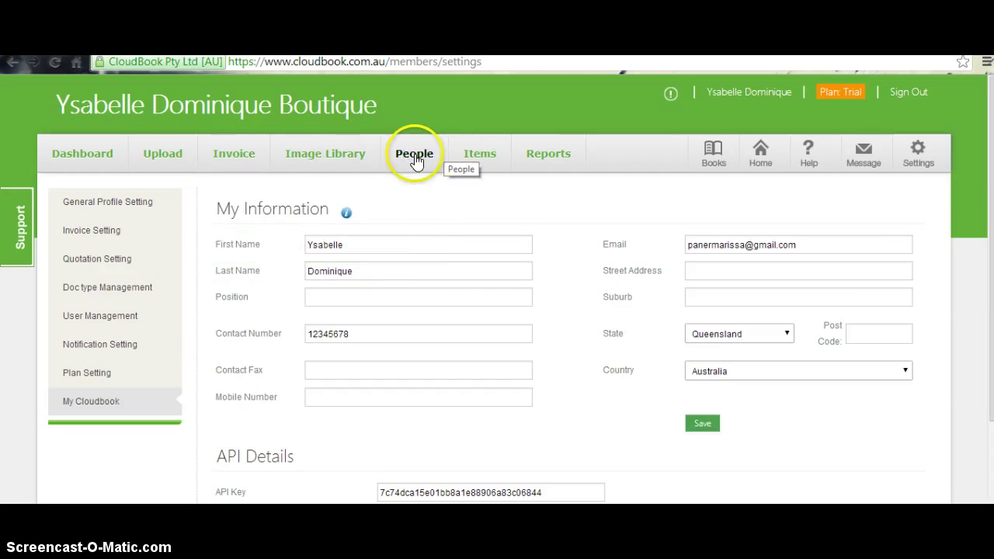
Look over the available report categories and open the Upload page to review its file pool and file selection option.
mouse_move(530, 157)
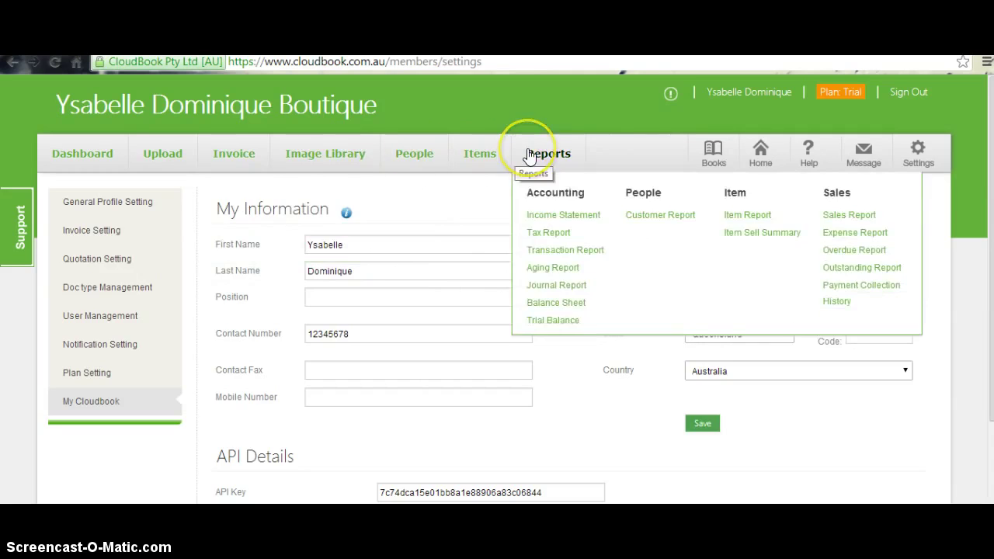
left_click(163, 155)
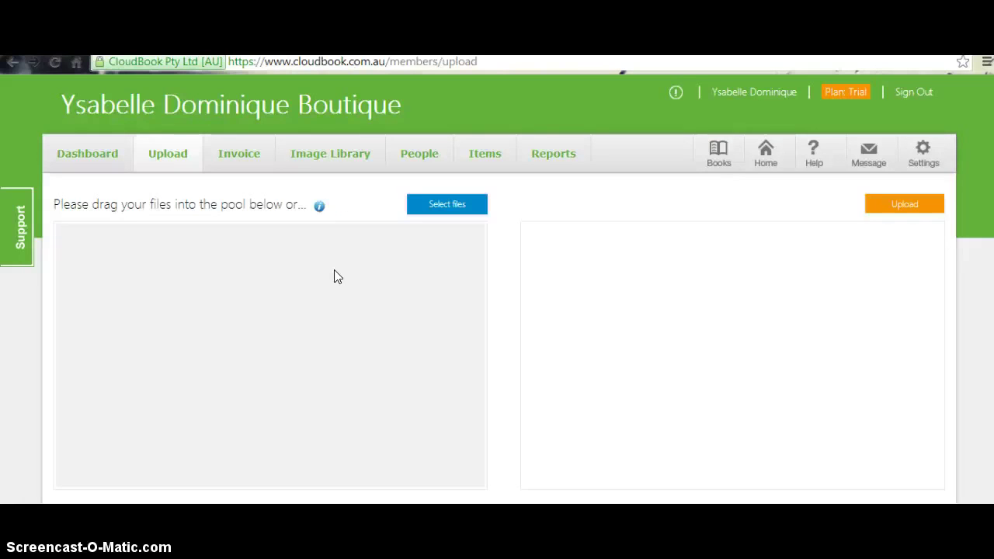
left_click(320, 297)
left_click(448, 204)
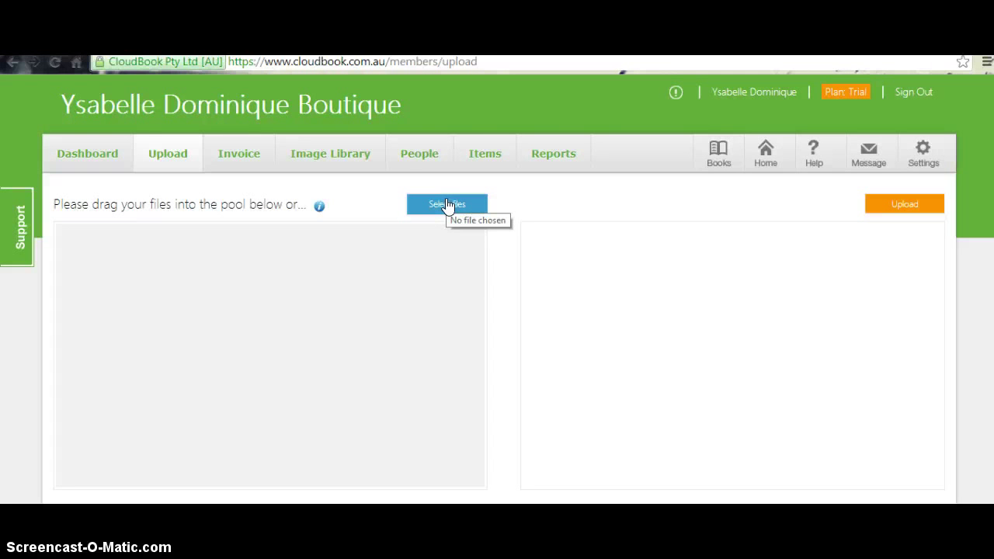
Open the People page and review the Customer, Vendor and Employee lists and the customer search box.
left_click(434, 163)
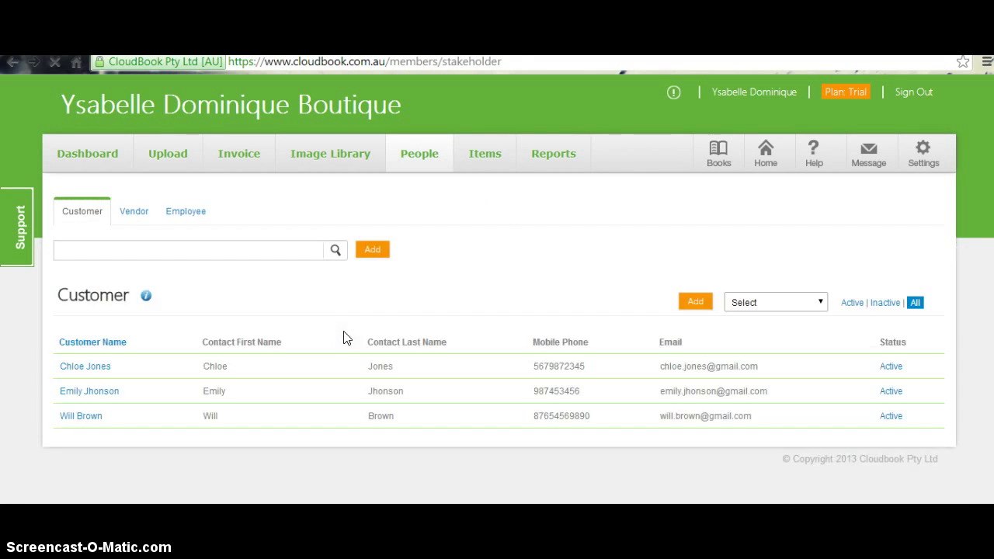
left_click(132, 214)
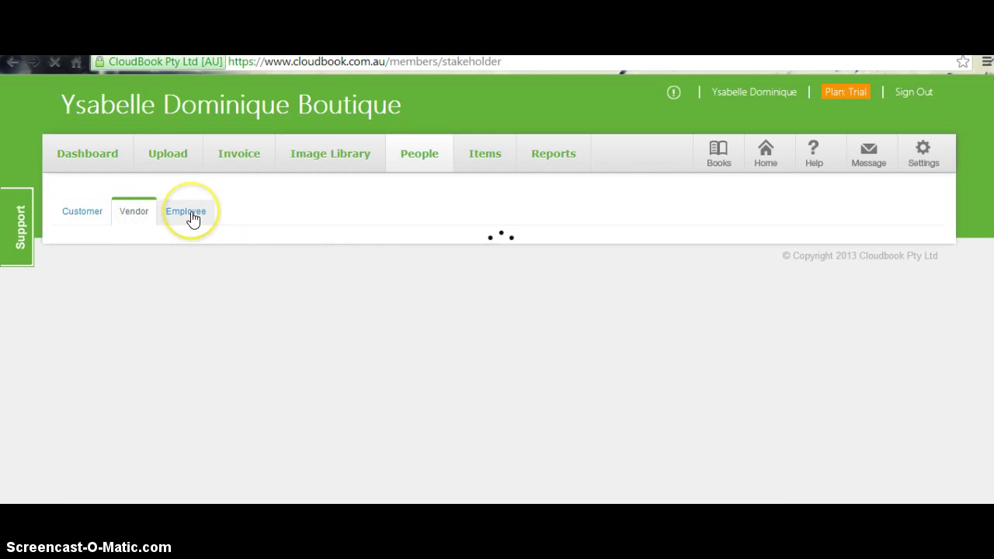
left_click(189, 215)
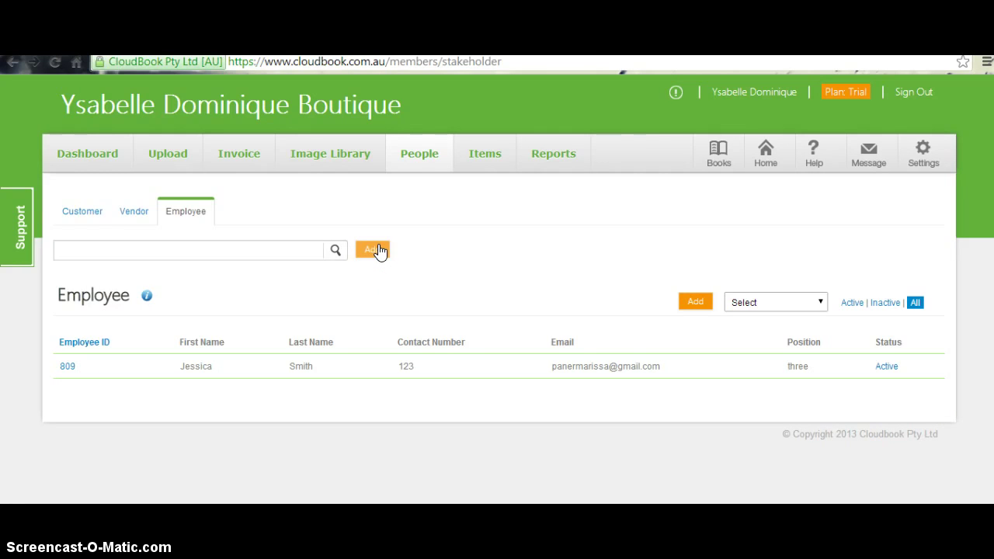
left_click(87, 216)
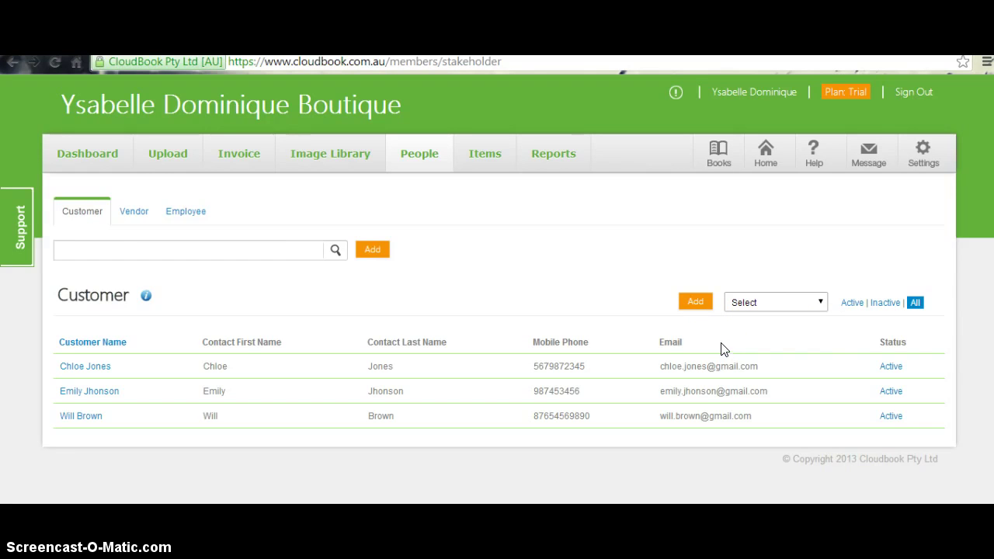
left_click(831, 342)
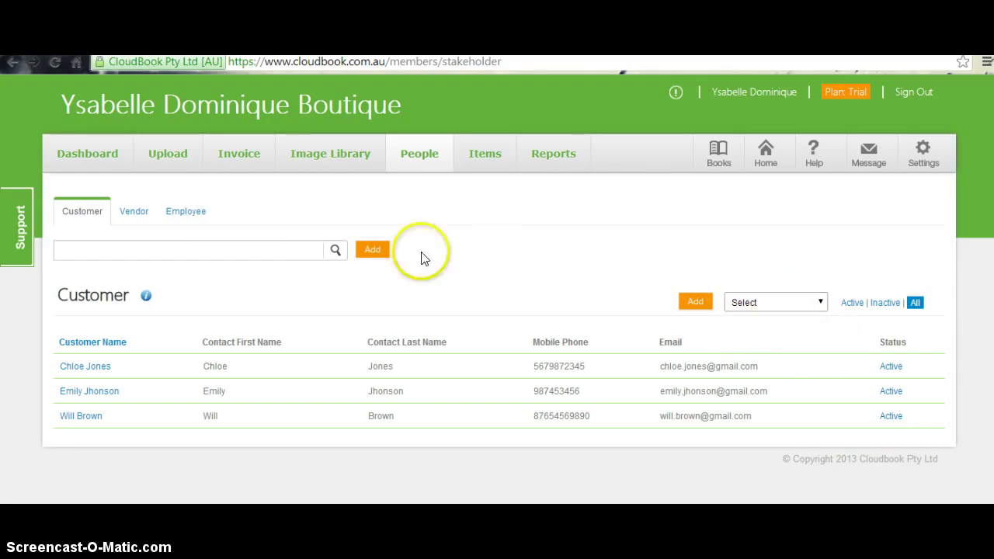
left_click(292, 252)
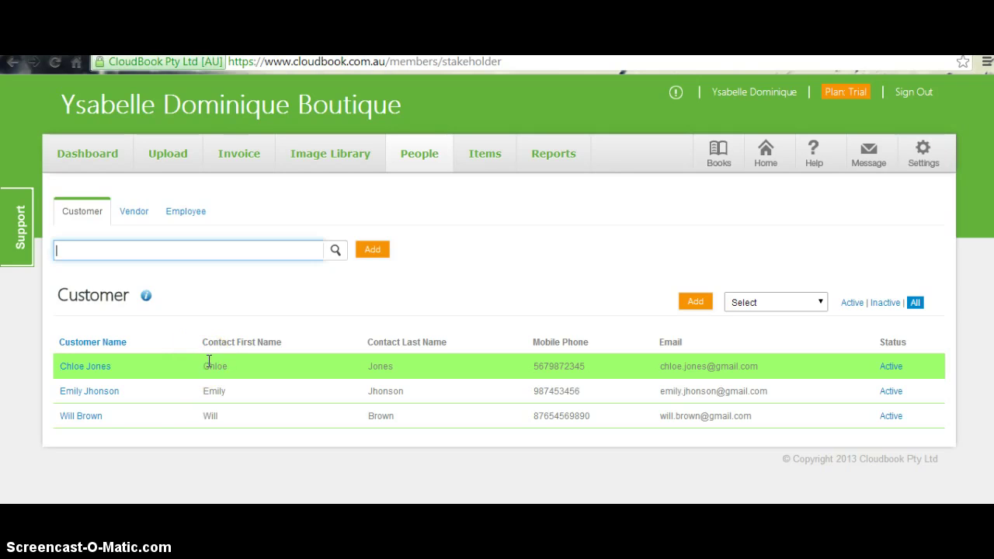
Open the first customer's record, try inline editing of the mobile phone, email and name fields, and view the contact list.
left_click(84, 366)
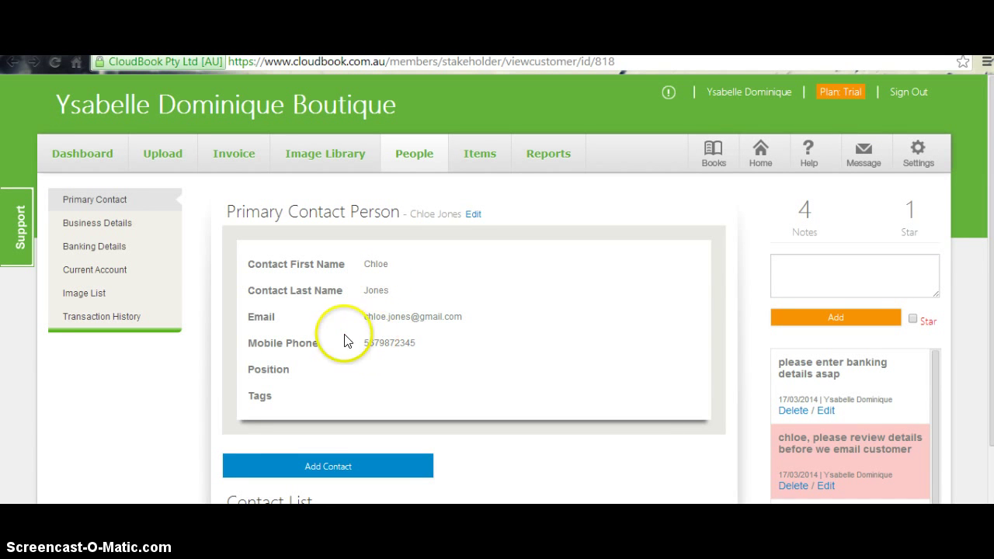
left_click(471, 373)
left_click(411, 342)
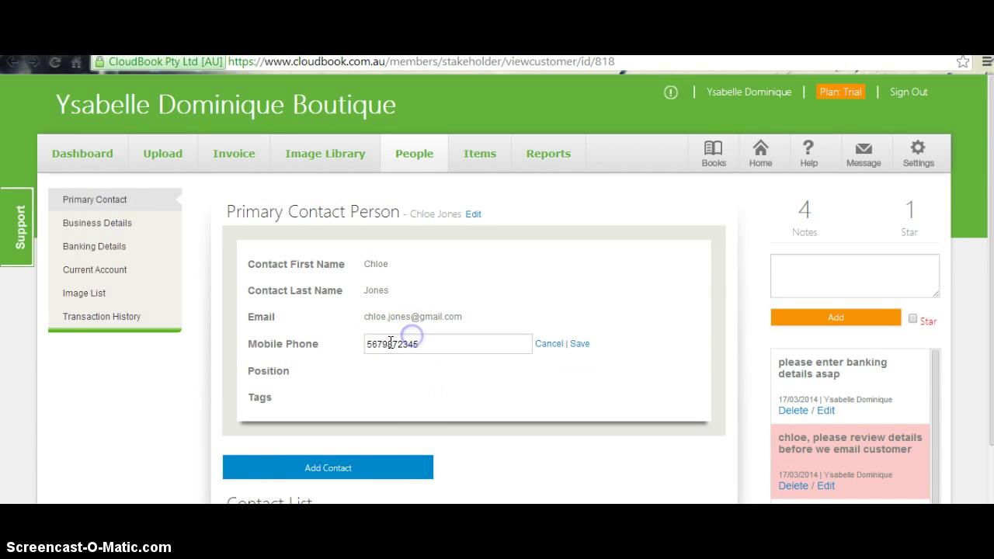
left_click(388, 316)
left_click(381, 289)
left_click(381, 264)
scroll(411, 367, "down", 1)
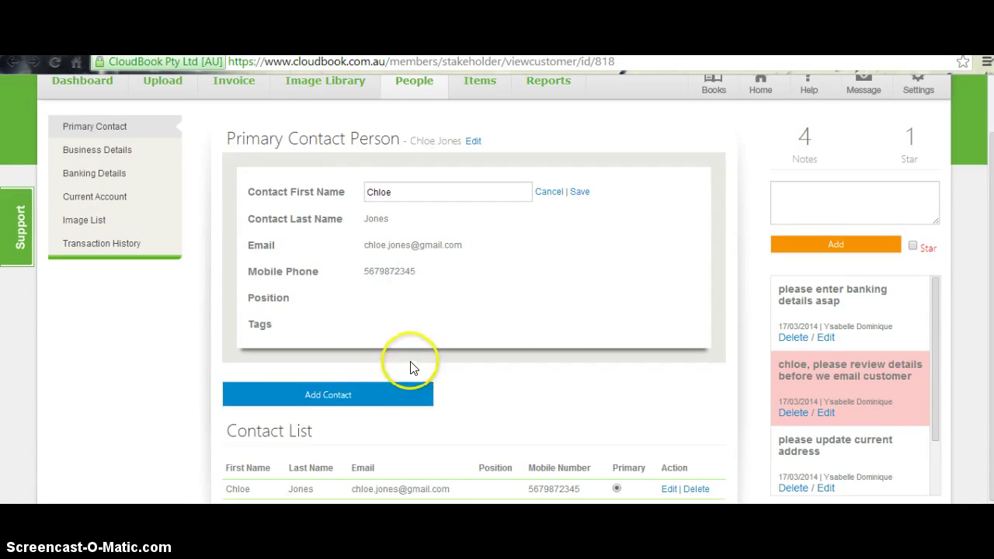
Open the customer's add-contact form and review its name, email, mobile number, position and tags fields, plus the contact list below.
left_click(353, 396)
scroll(200, 391, "down", 2)
left_click(372, 286)
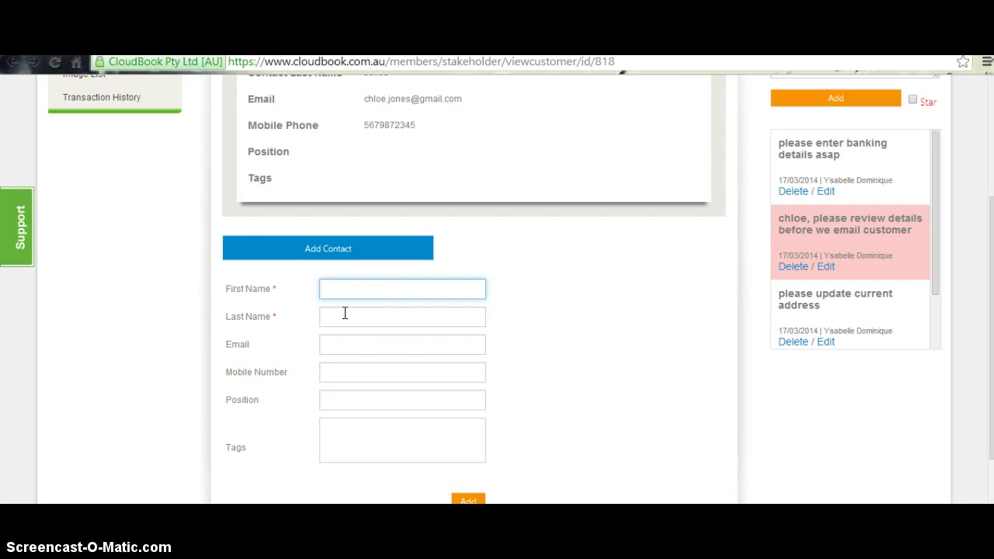
left_click(347, 311)
left_click(372, 359)
left_click(377, 372)
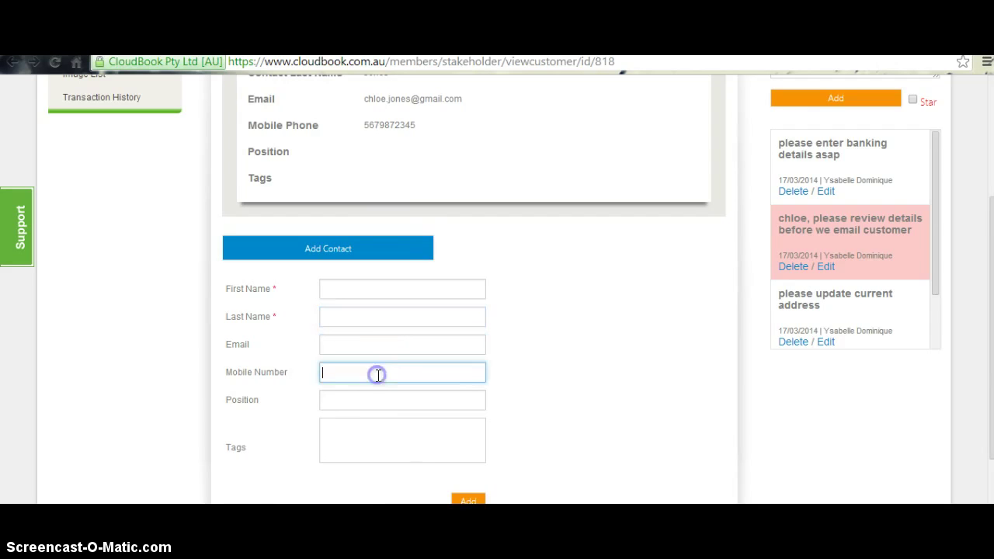
left_click(372, 400)
scroll(373, 400, "down", 1)
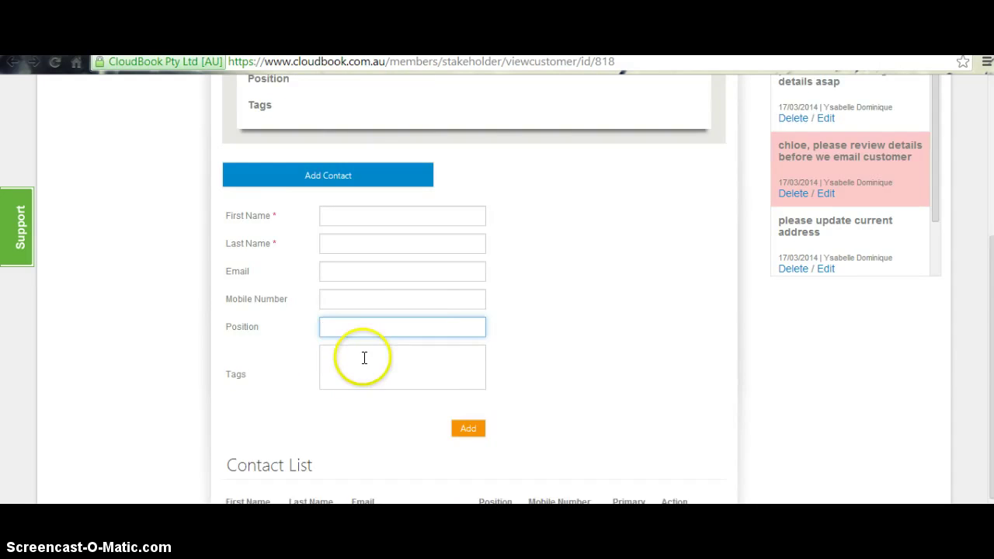
scroll(364, 357, "down", 2)
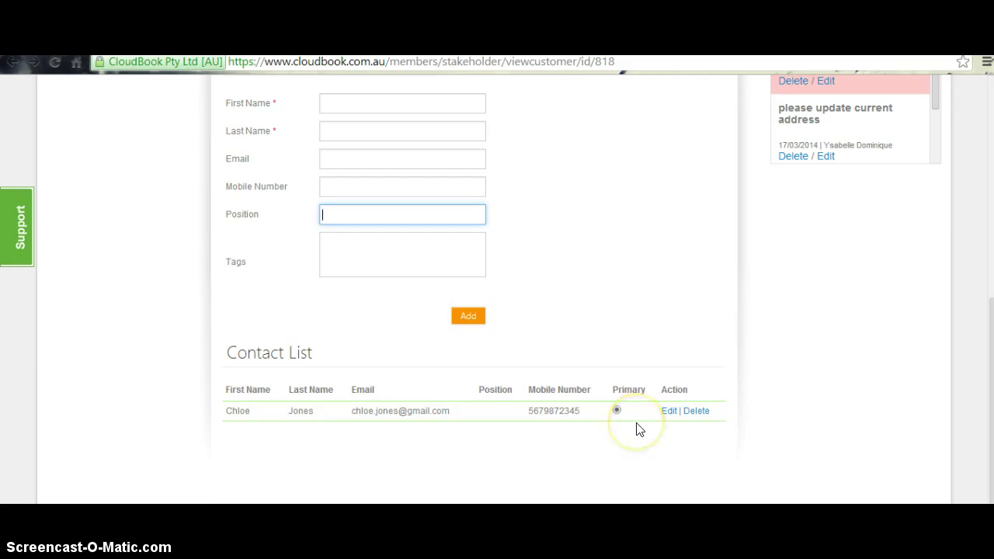
Review the customer's Image List with its payment status and the customer's Transaction History.
scroll(599, 352, "up", 3)
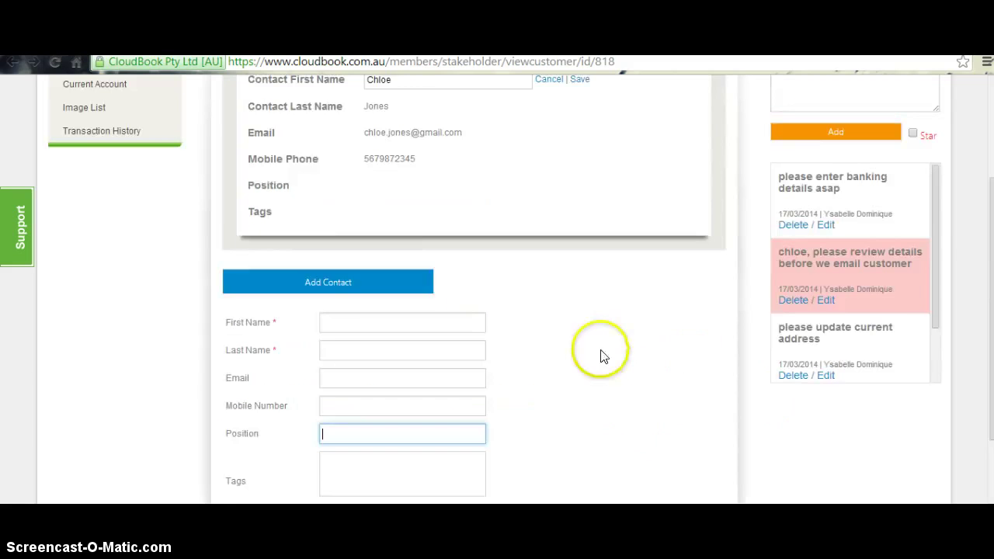
scroll(419, 323, "up", 3)
left_click(76, 293)
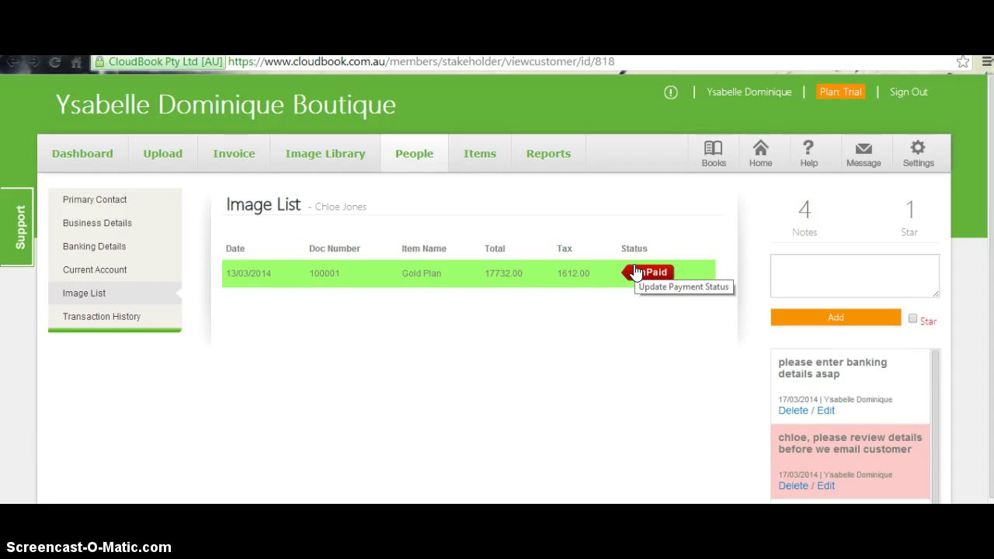
left_click(104, 321)
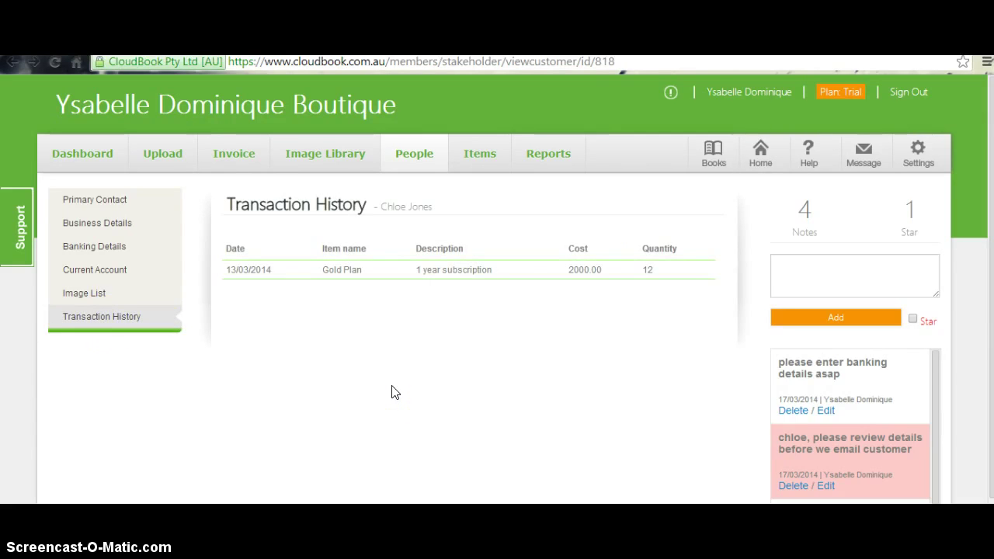
left_click(421, 372)
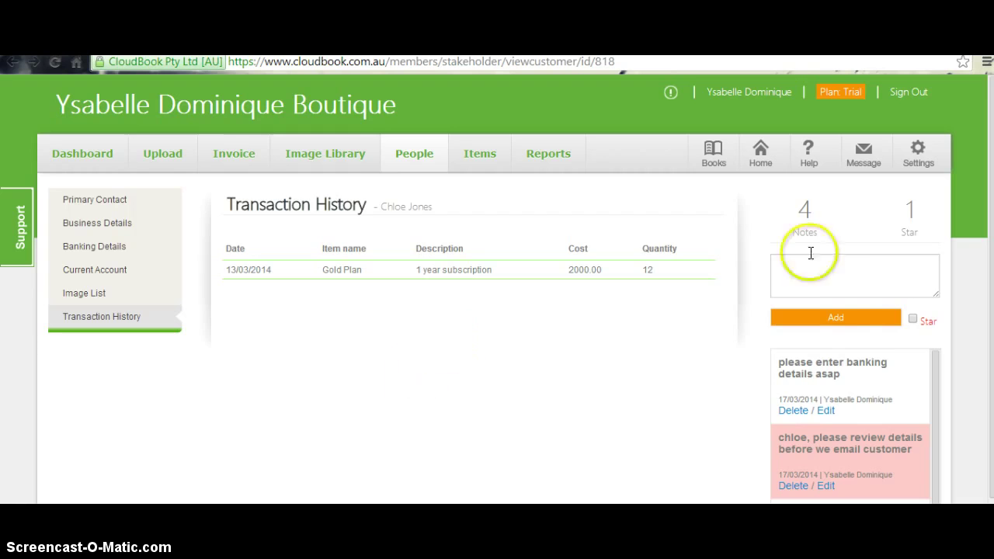
Examine the customer's notes area, including the new note box, the starred note and the older notes.
left_click(846, 285)
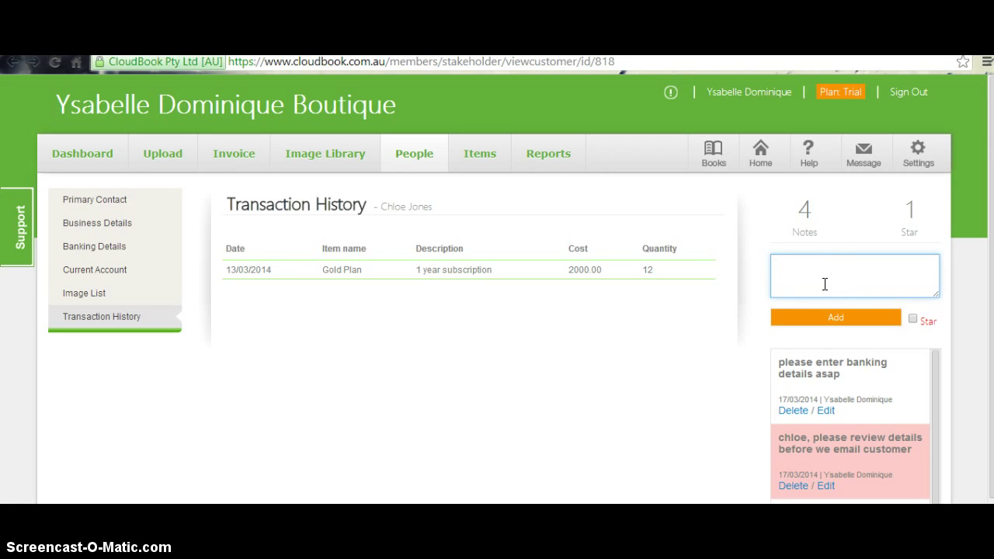
left_click(830, 283)
scroll(846, 291, "down", 2)
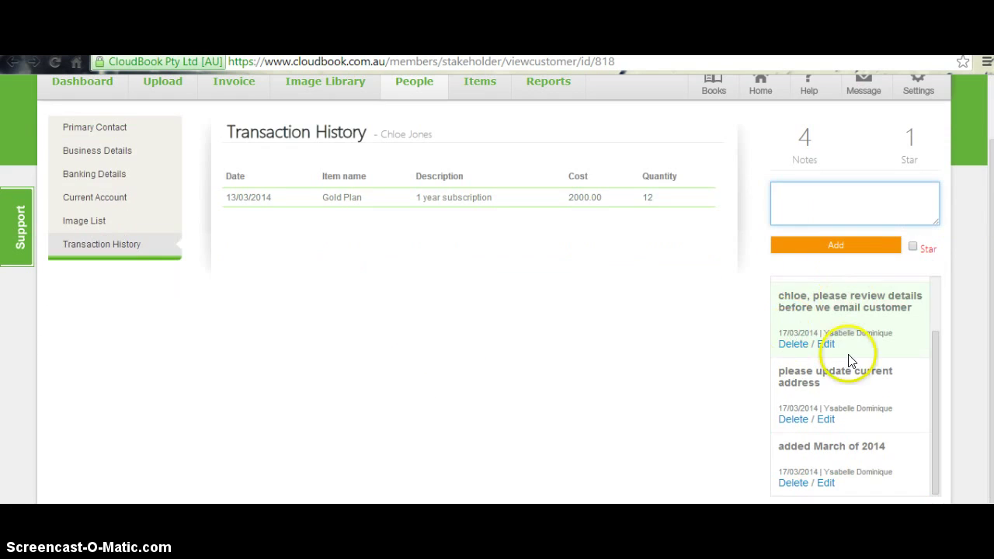
left_click(824, 391)
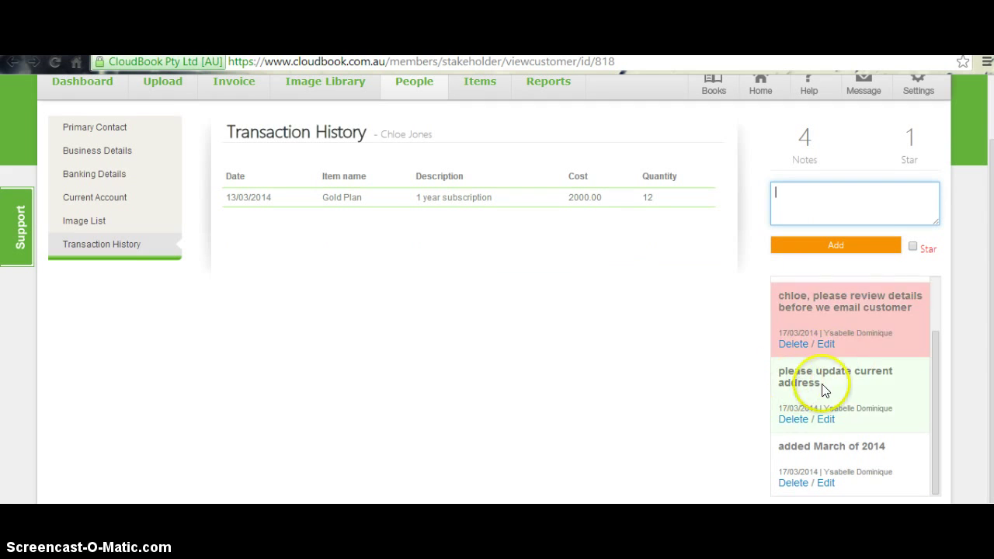
left_click(782, 323)
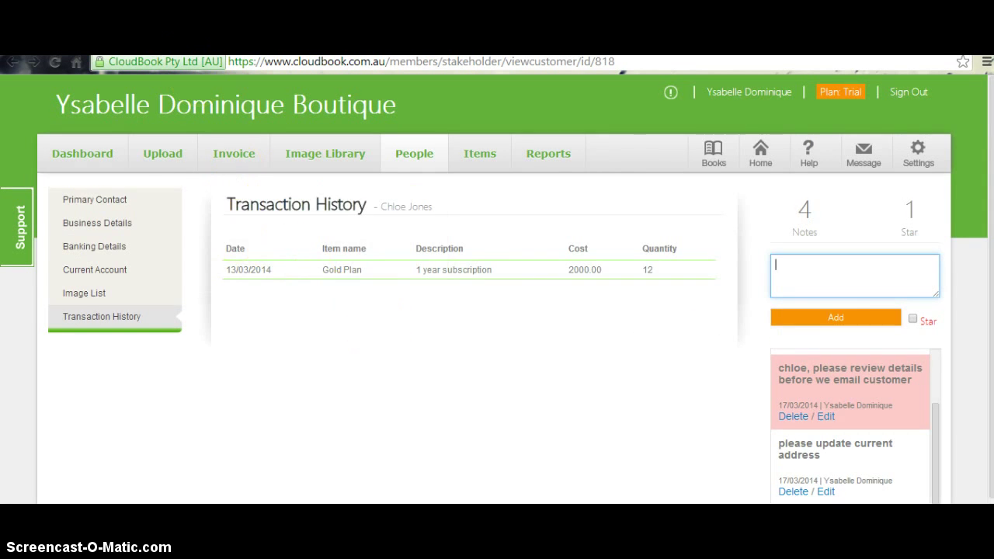
Return to the People page, show the Vendor list and review the Add Vendor form without adding a vendor.
left_click(178, 46)
left_click(130, 207)
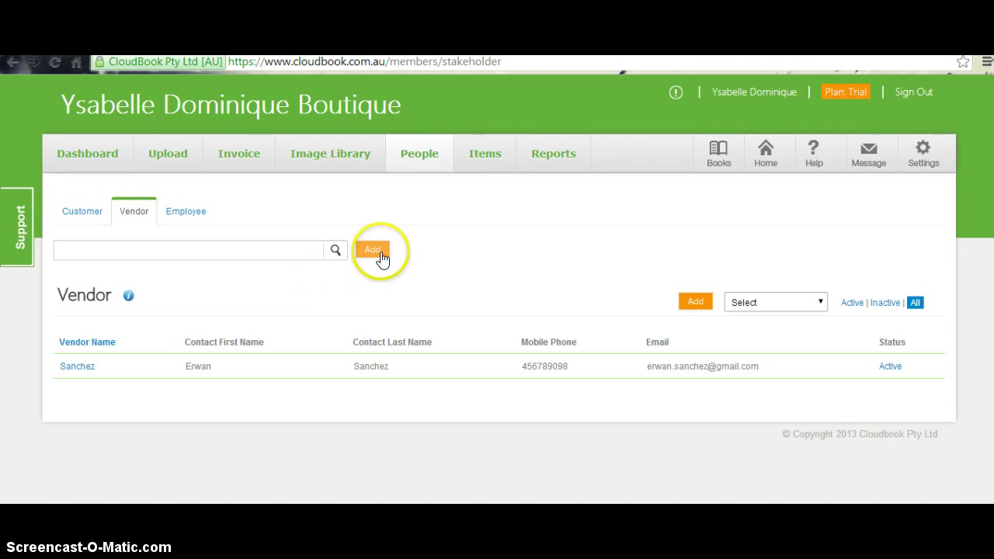
left_click(380, 253)
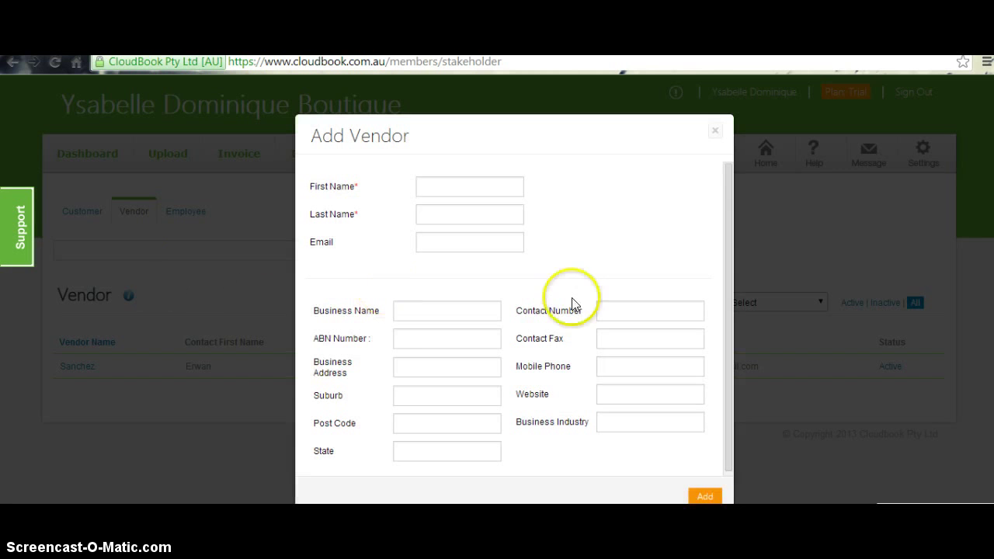
left_click(715, 140)
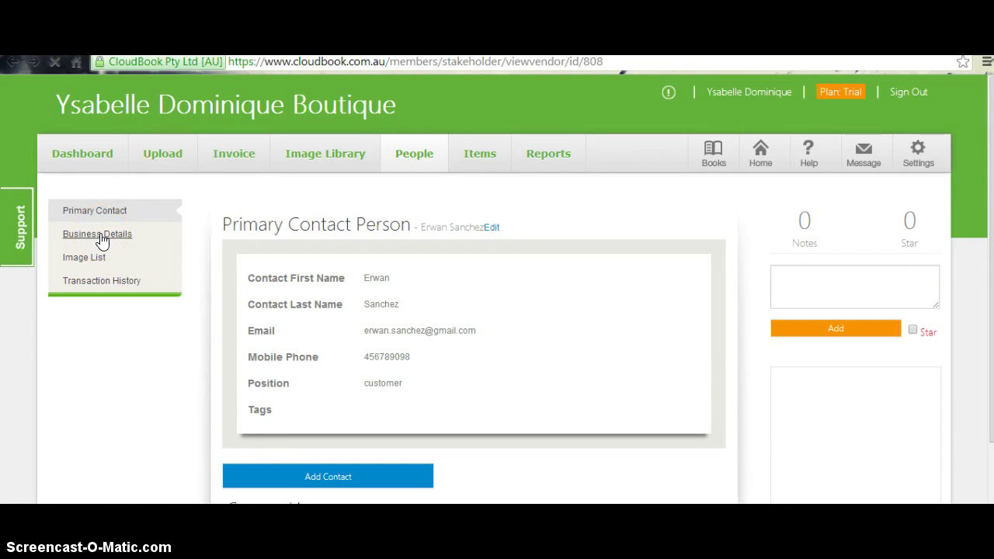
Review the Business Details, Image List and Transaction History of the listed vendor's record.
left_click(98, 236)
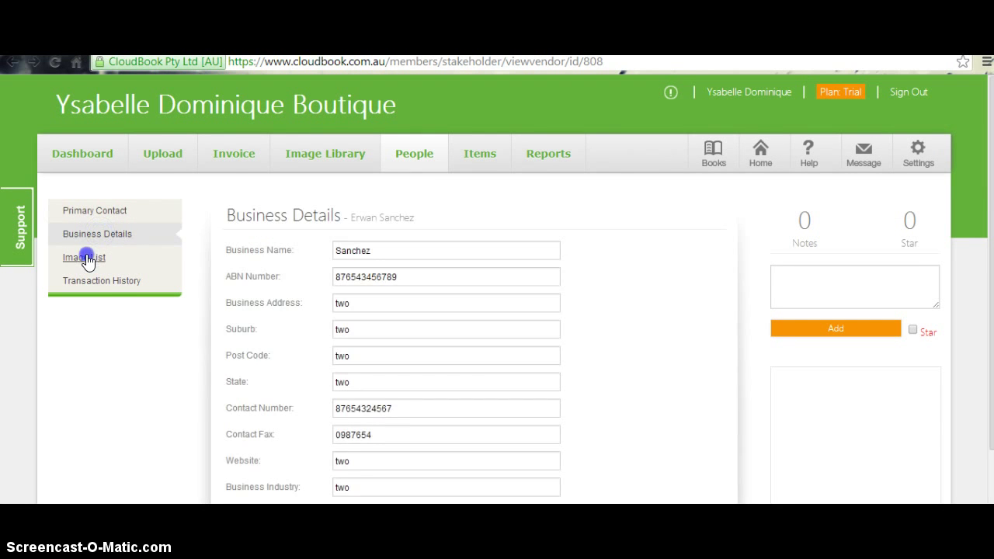
left_click(88, 258)
left_click(106, 281)
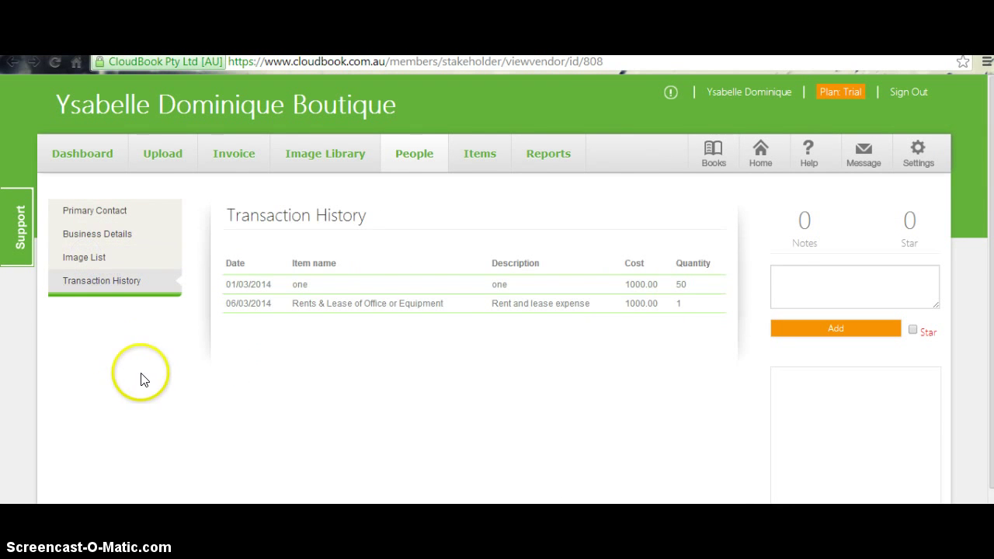
Return to the People page, show the Employee list and open the listed employee's record.
key("alt+Left")
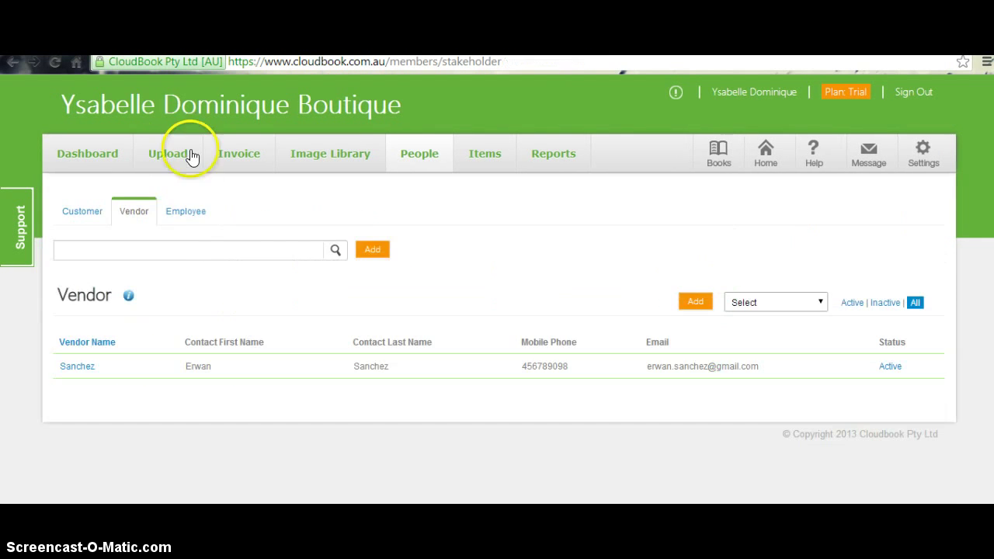
left_click(187, 213)
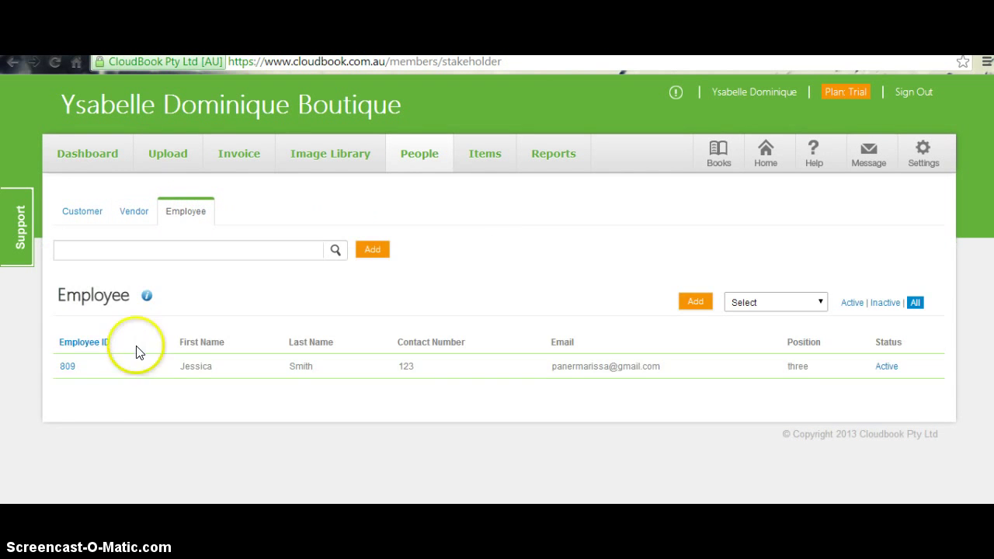
left_click(67, 369)
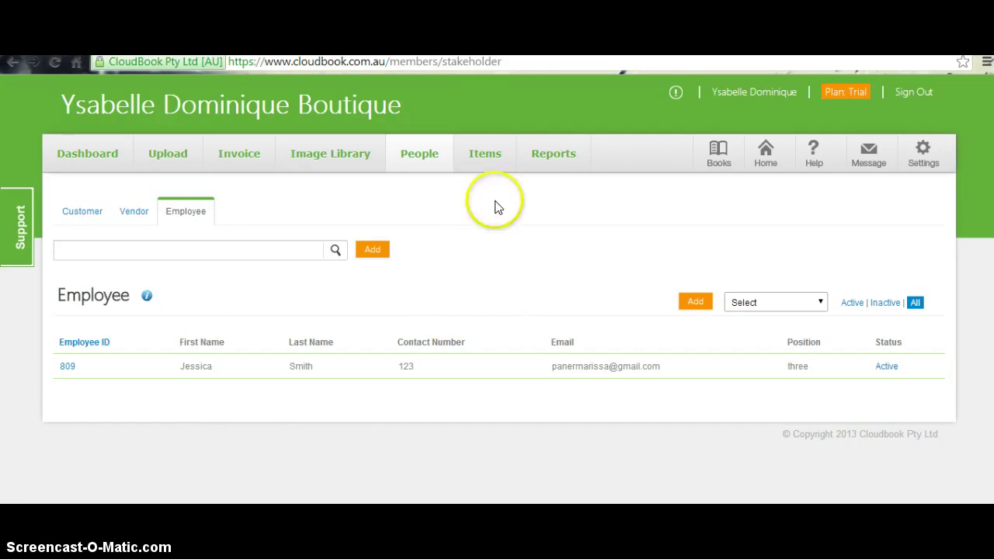
Open the Items page and review the Add Product form's item, account, tax and Opening Balance fields without adding a product.
left_click(487, 166)
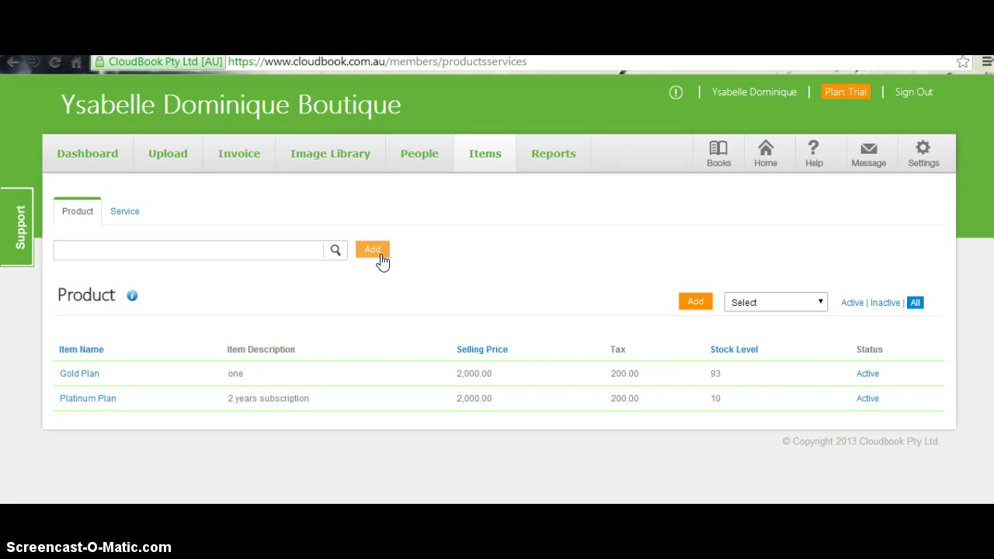
left_click(374, 250)
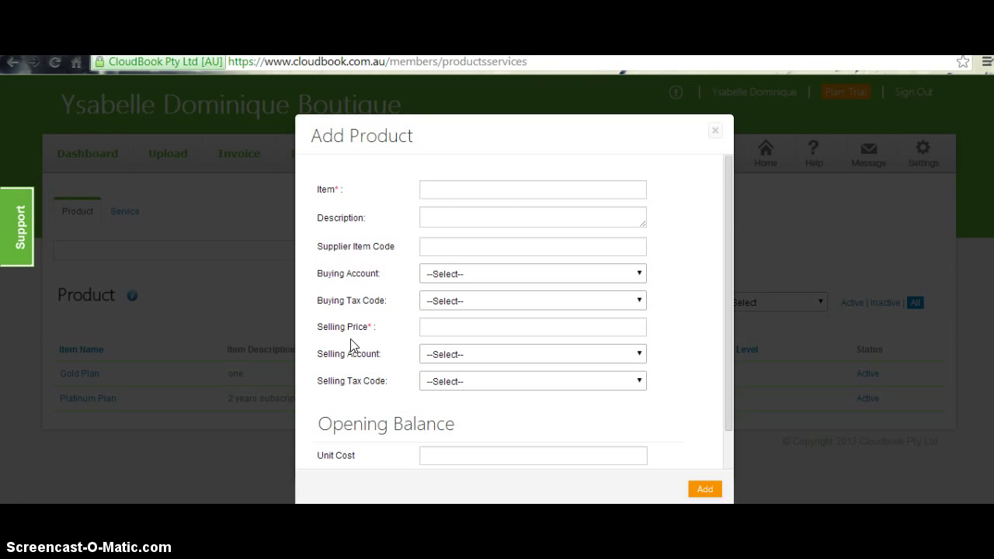
left_click(481, 188)
left_click(468, 214)
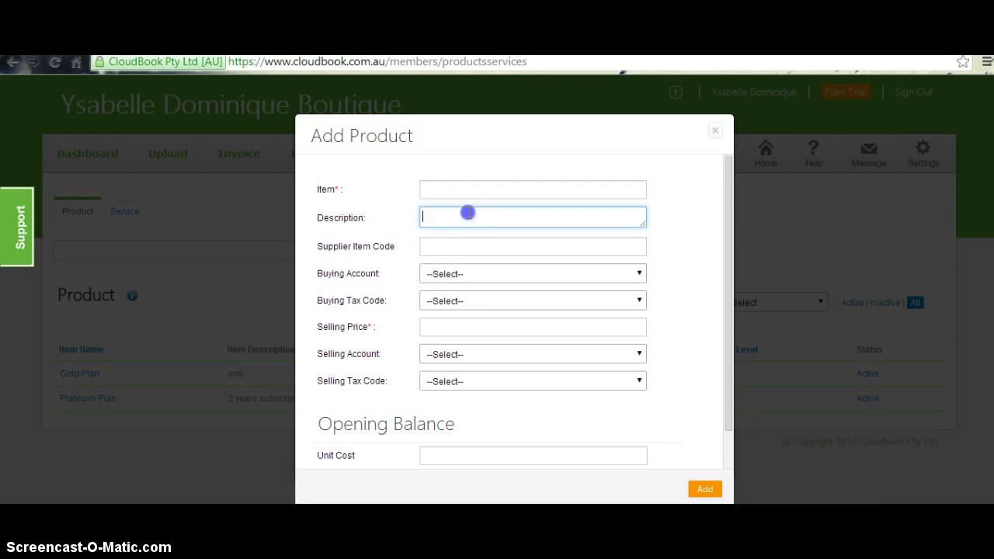
left_click(442, 249)
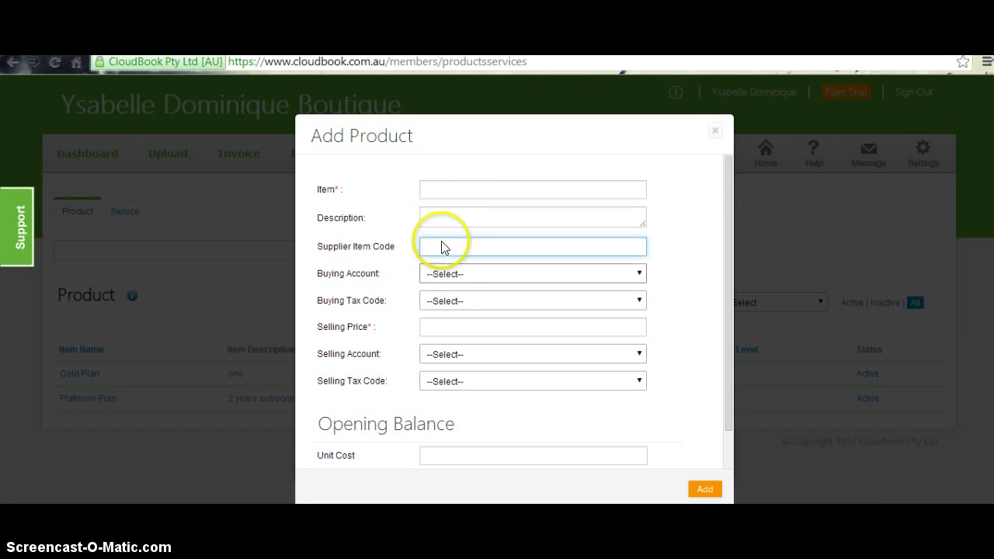
left_click(452, 188)
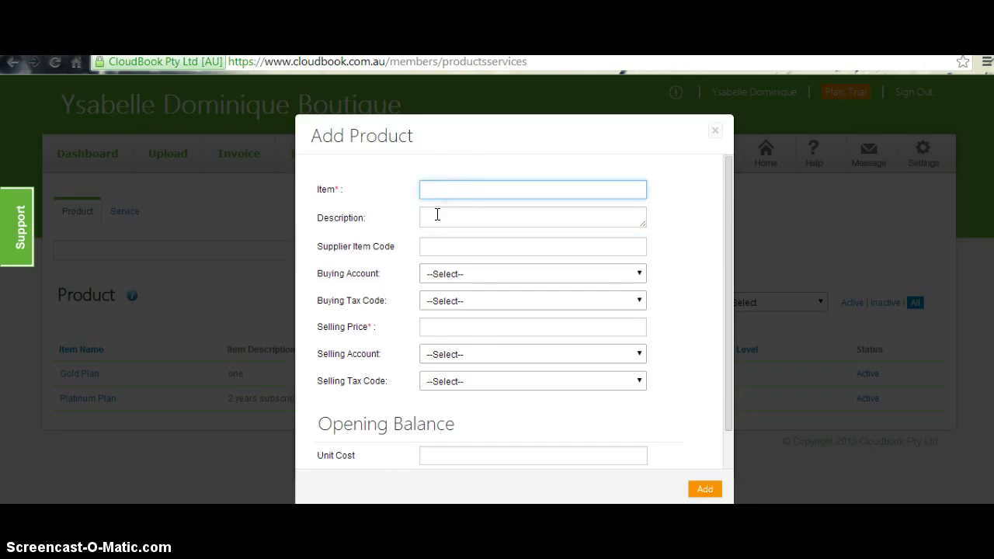
left_click(436, 215)
left_click(432, 240)
left_click(450, 418)
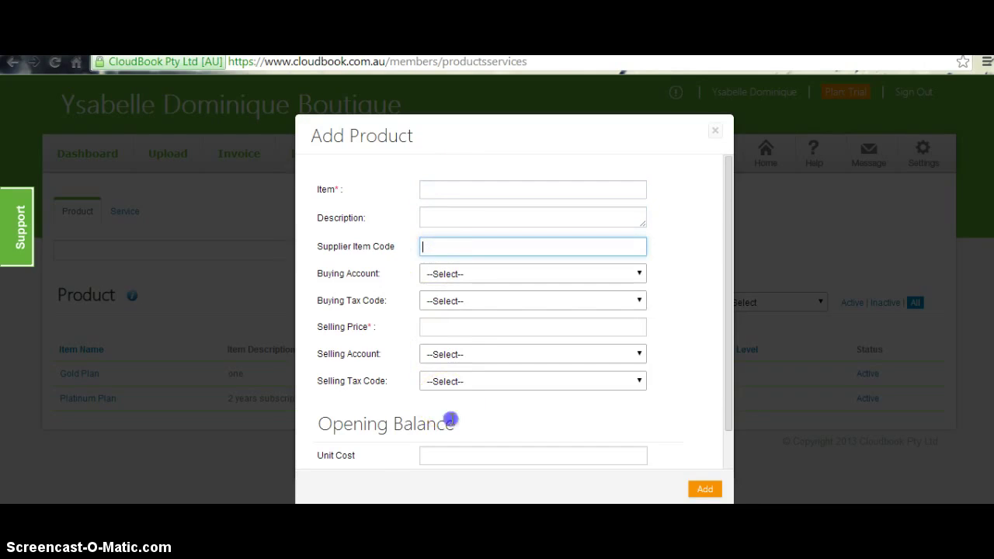
scroll(486, 417, "down", 1)
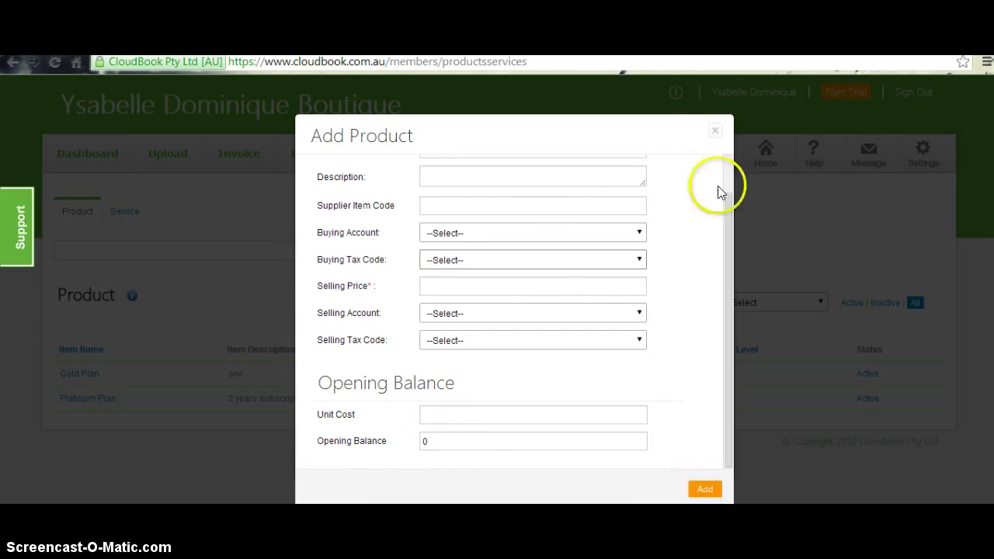
left_click(714, 129)
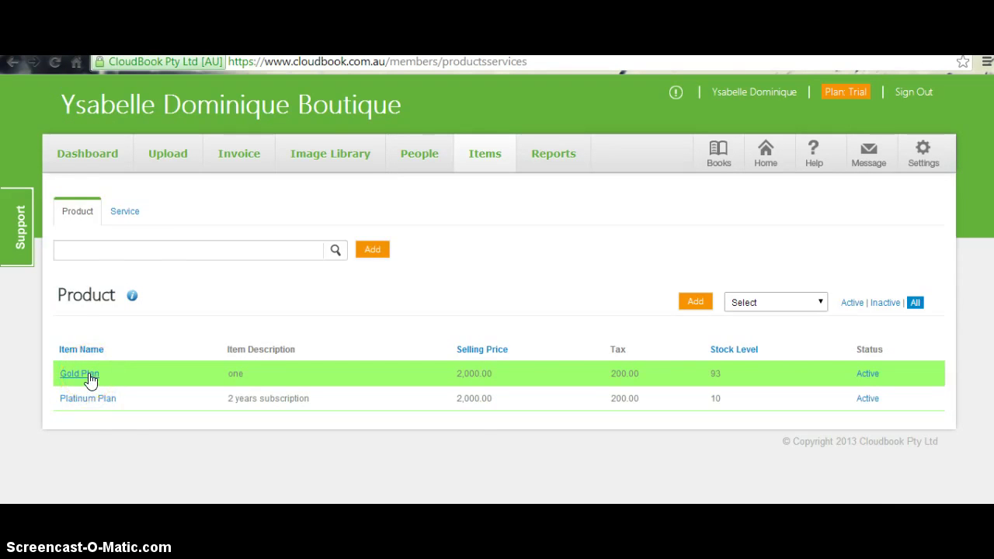
Check the Service list, return to the products and review Gold Plan's details, Stock Level, Purchase History and Selling History.
left_click(125, 215)
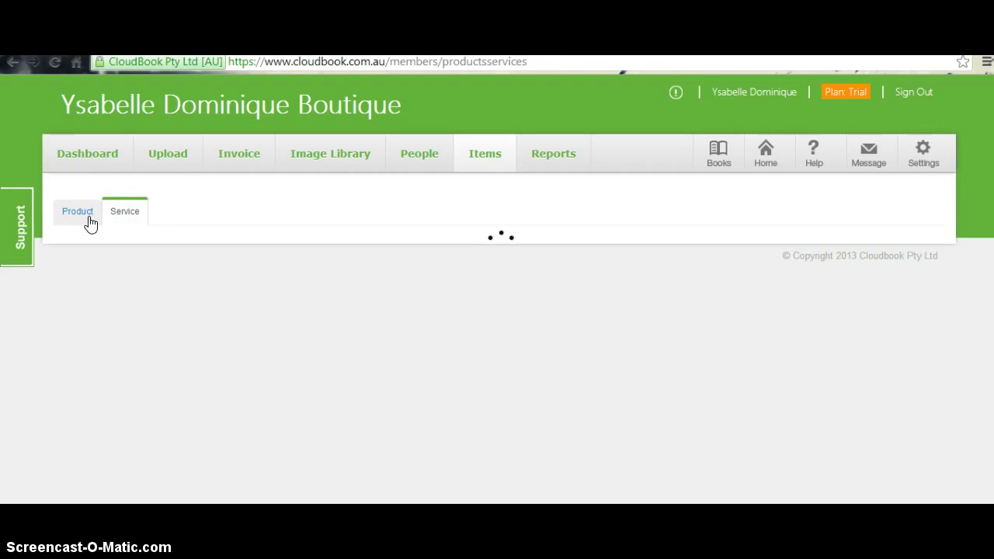
left_click(90, 224)
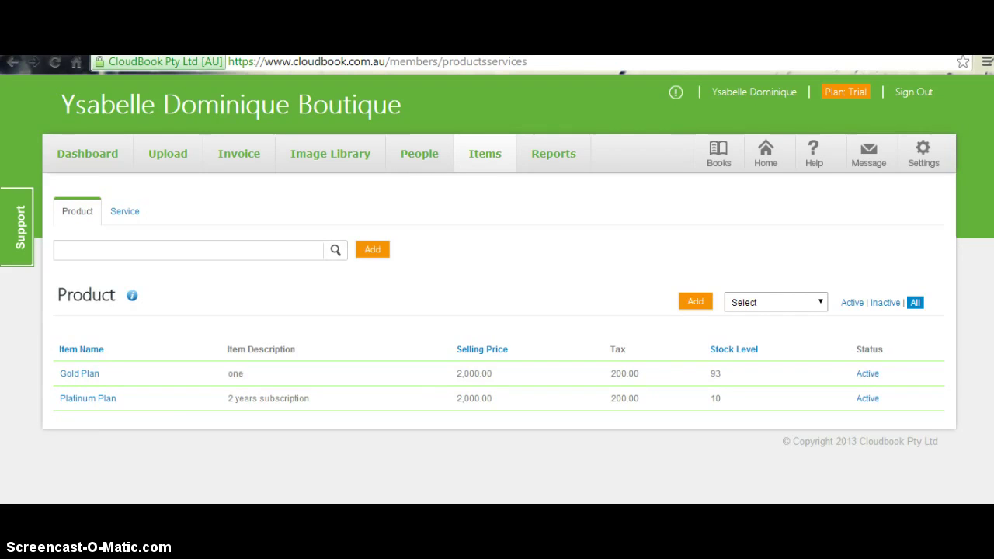
left_click(71, 374)
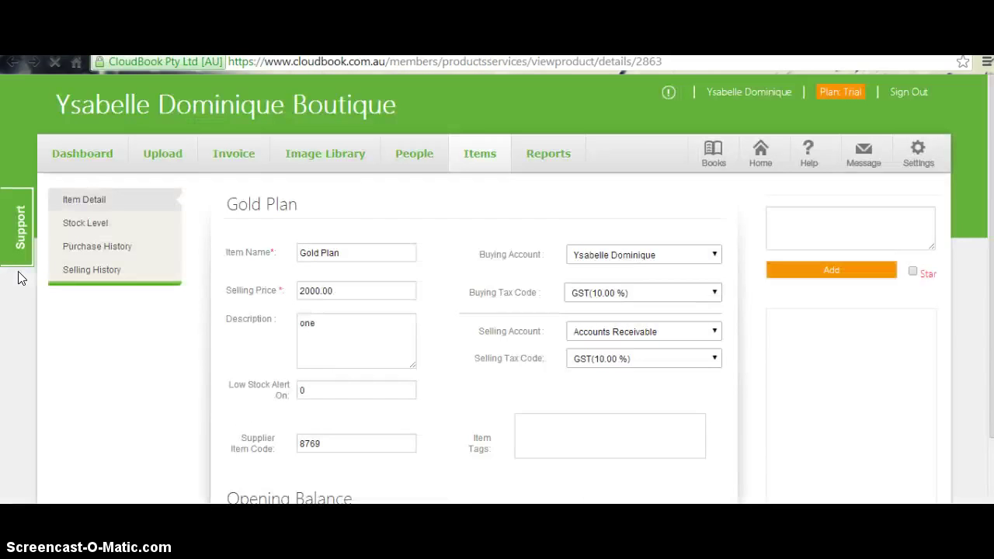
left_click(86, 225)
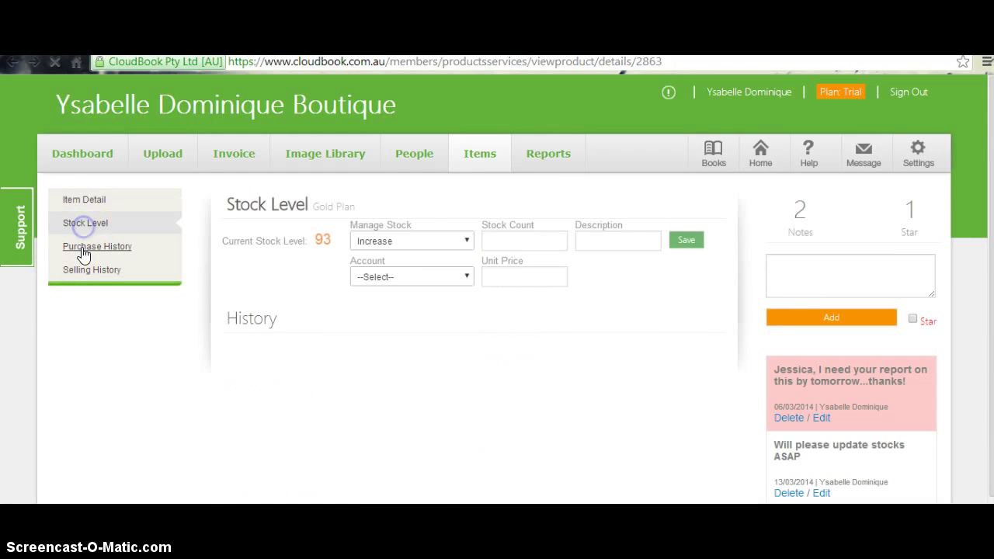
left_click(83, 250)
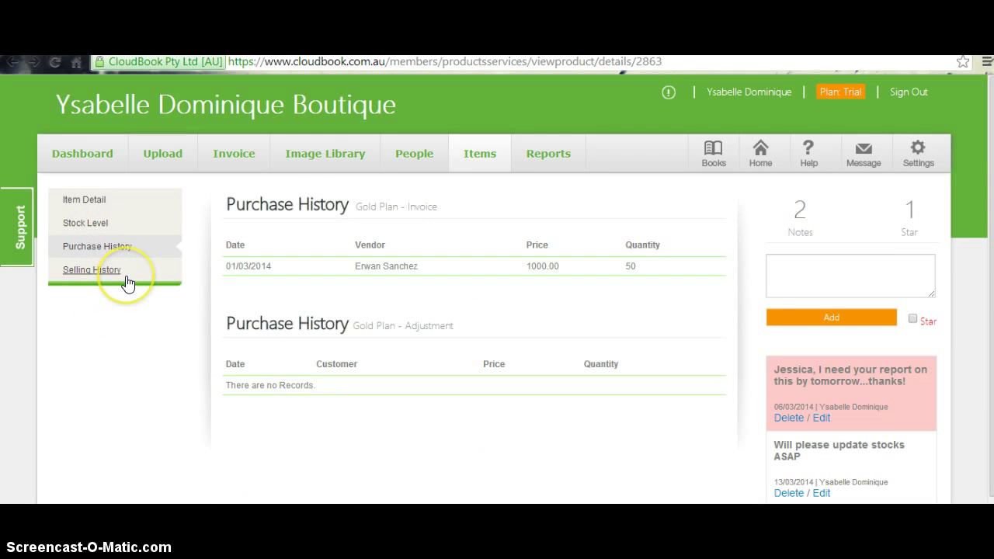
left_click(98, 273)
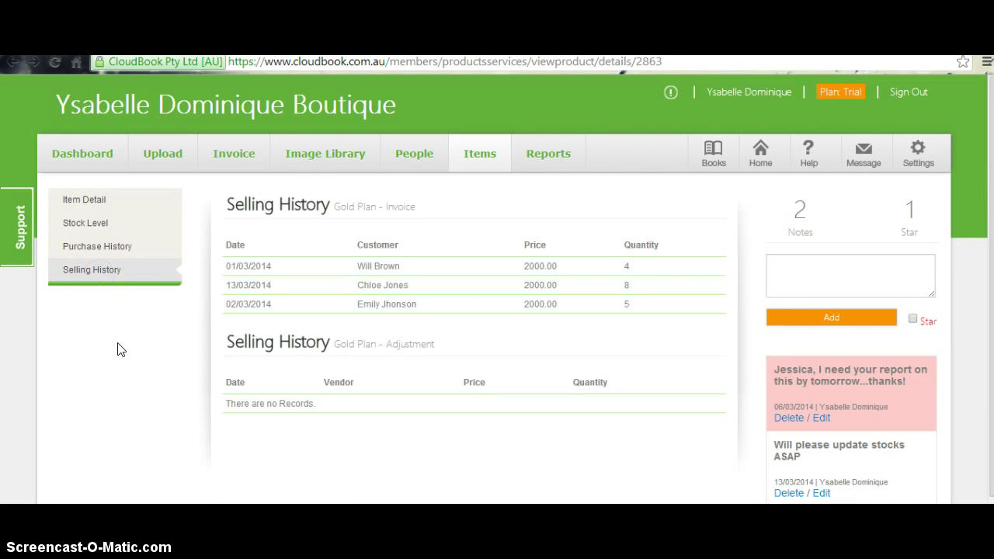
left_click(146, 337)
left_click(151, 325)
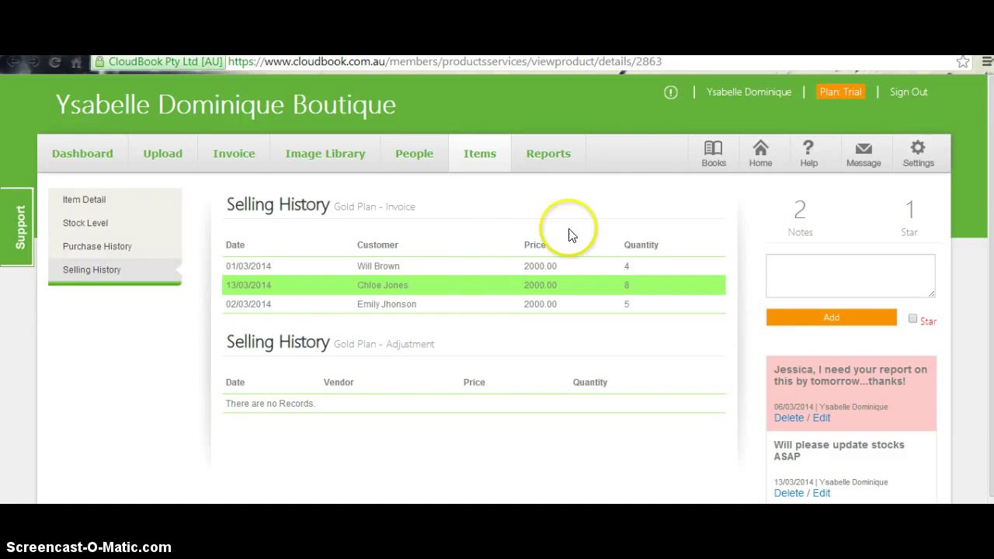
Open the Books section and review the list of tax codes with their rates and descriptions.
left_click(709, 157)
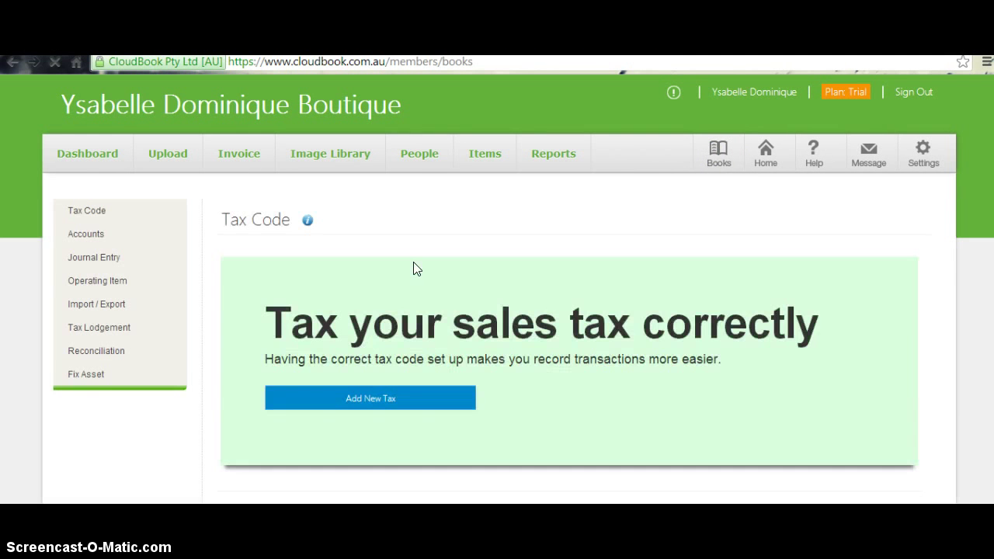
left_click(81, 233)
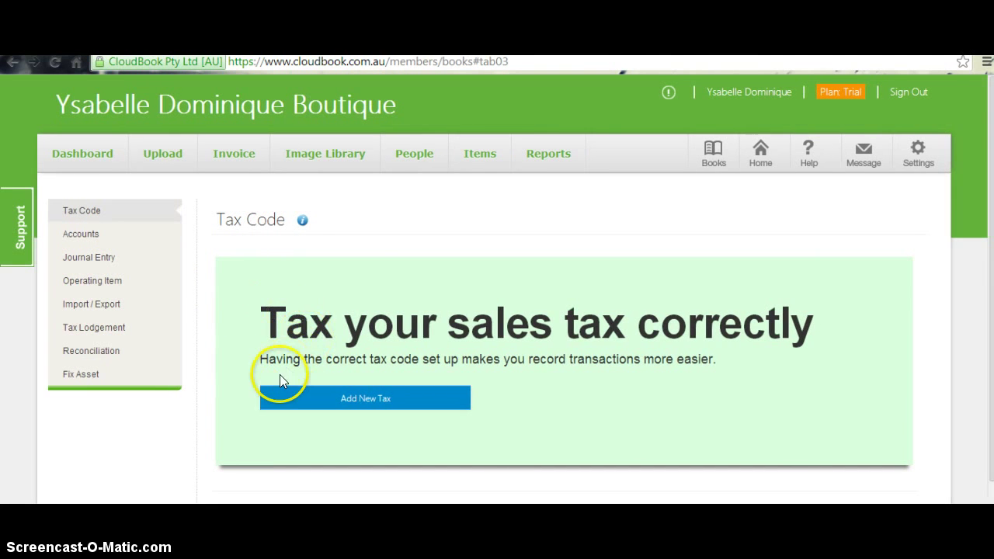
scroll(280, 376, "down", 2)
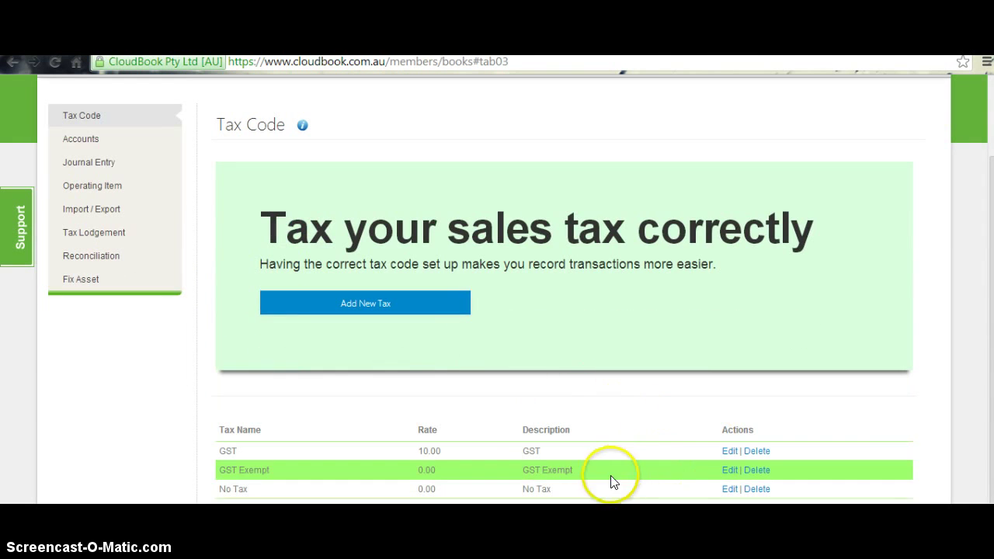
Show the Accounts list, review its account classes and examine the Add Accounts form without adding an account.
left_click(81, 138)
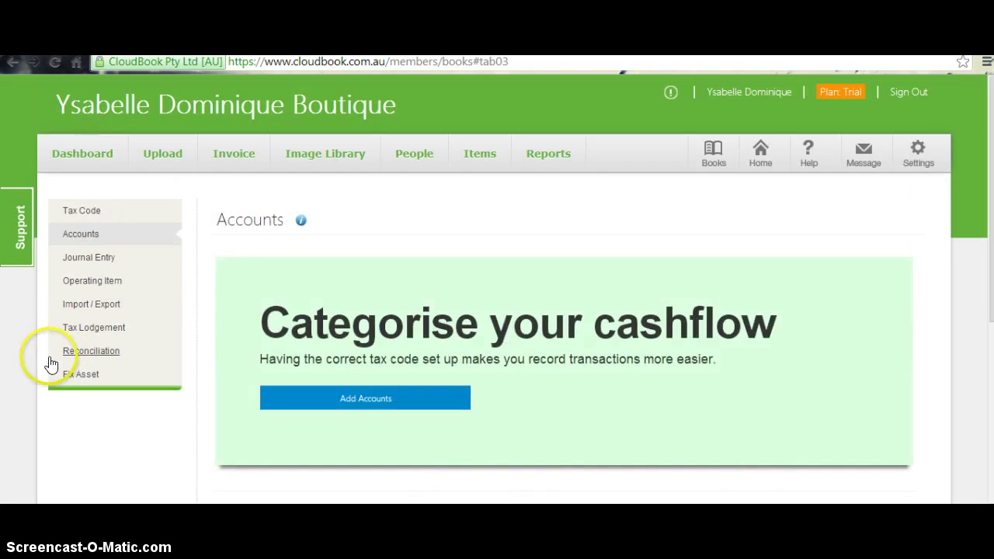
scroll(321, 377, "down", 5)
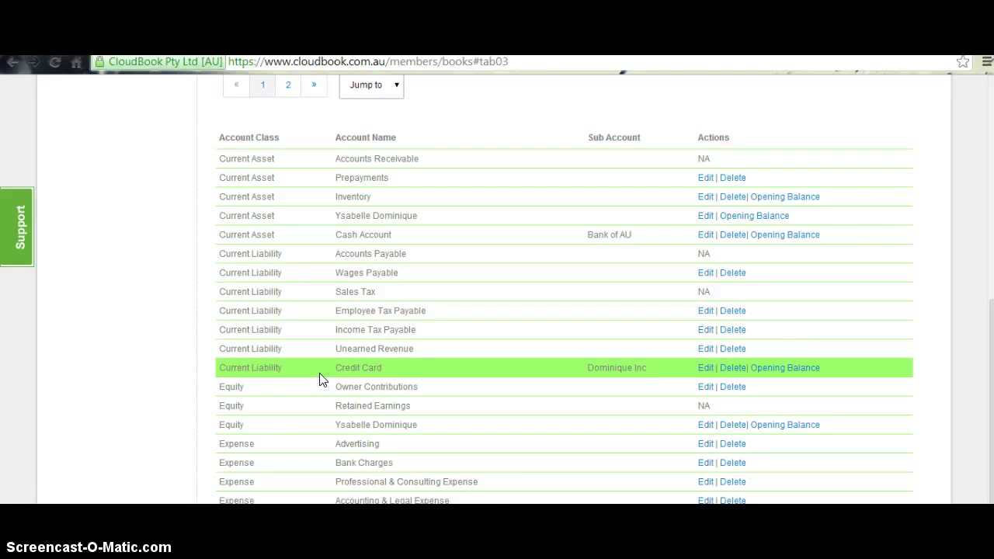
scroll(259, 326, "up", 3)
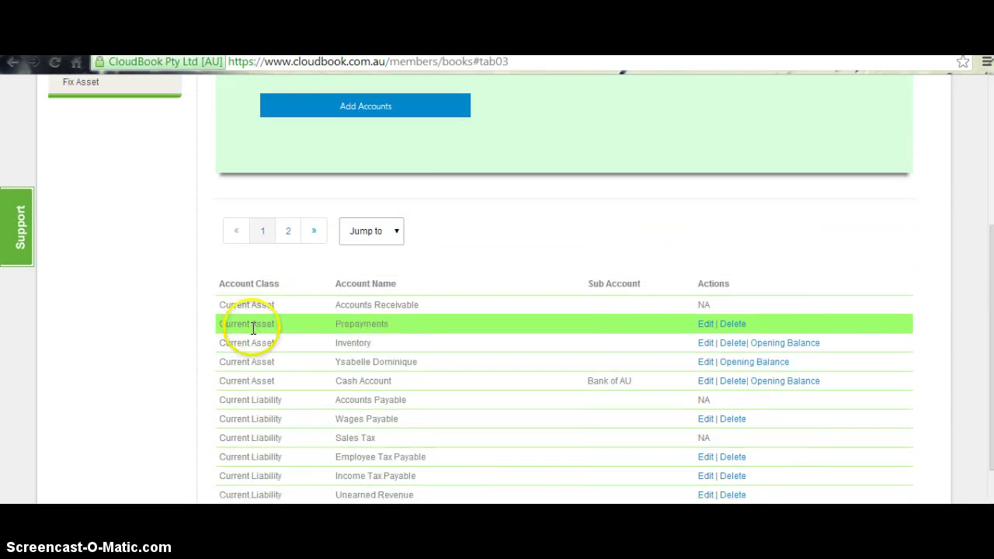
left_click(357, 120)
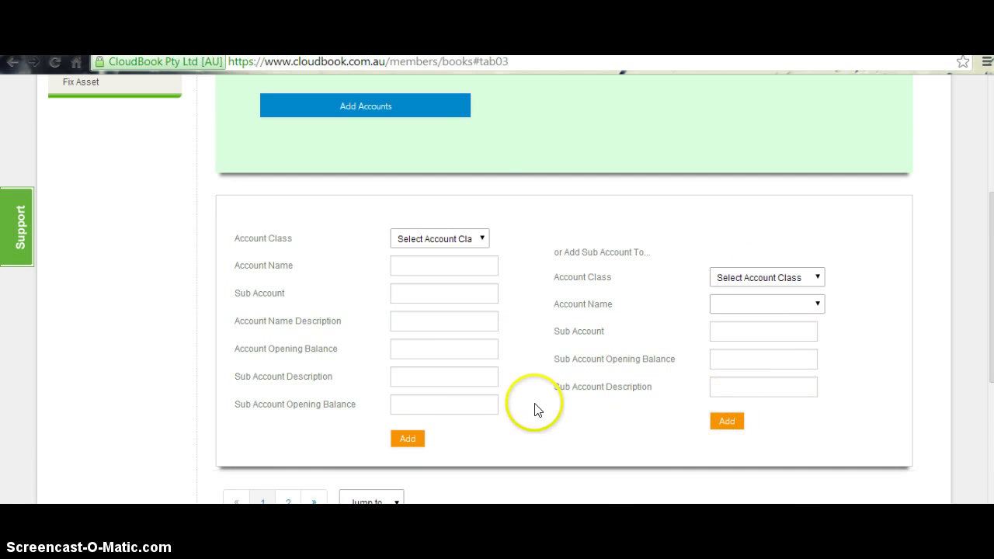
scroll(129, 183, "up", 4)
Return to the Tax Code page and review the Add New Tax form's name, description and tax component fields.
left_click(80, 137)
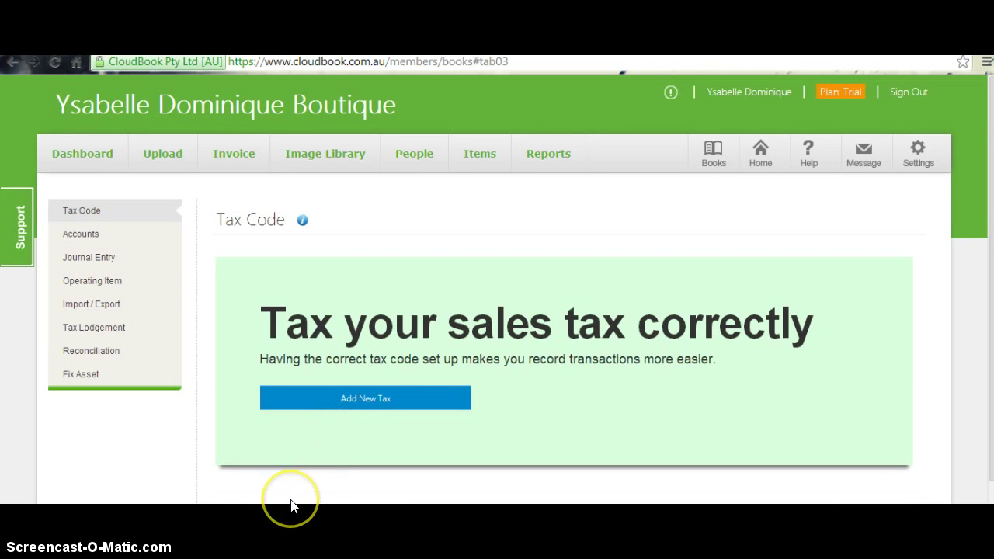
left_click(329, 396)
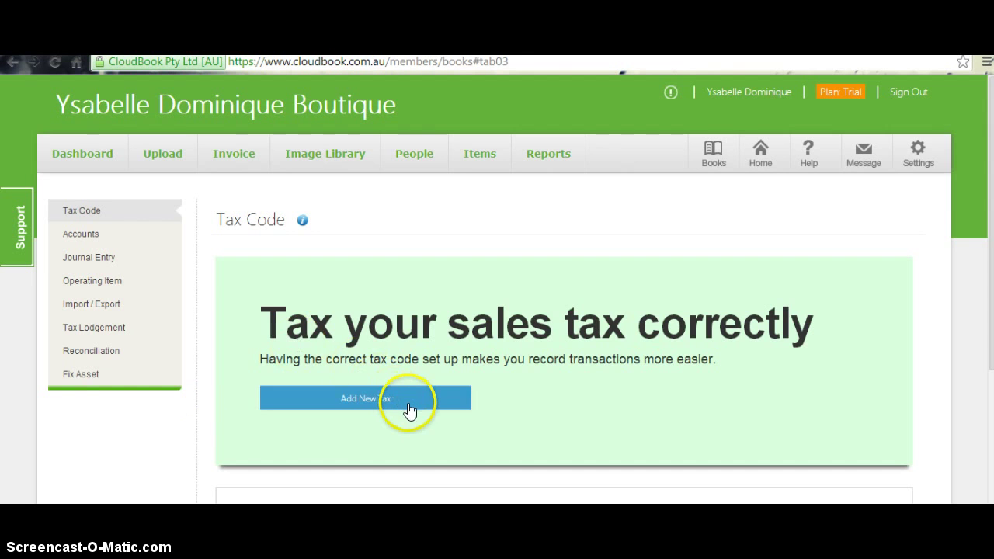
scroll(410, 410, "down", 3)
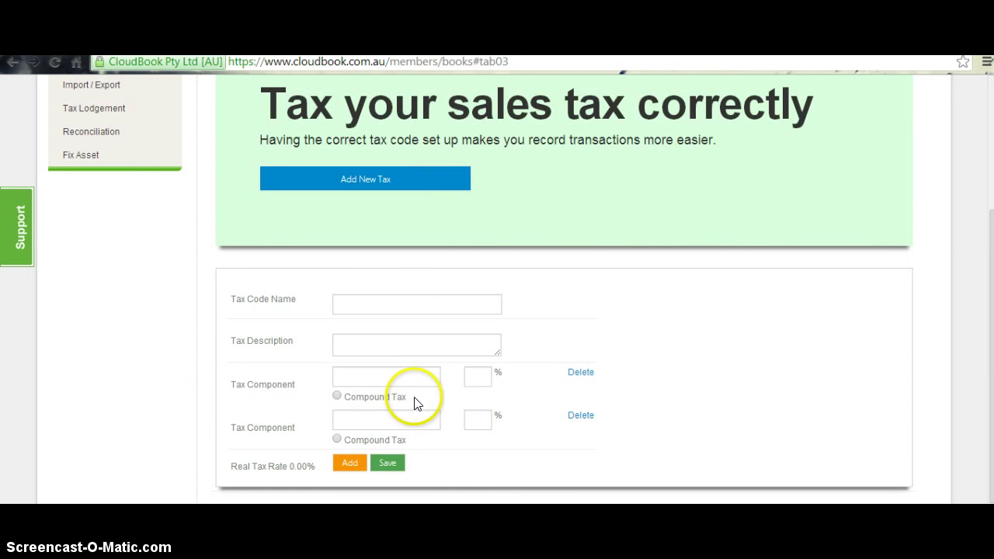
scroll(171, 311, "up", 2)
Open the Operating Item page, review the Add Operating Item form without filling it in and look through the existing items.
left_click(74, 207)
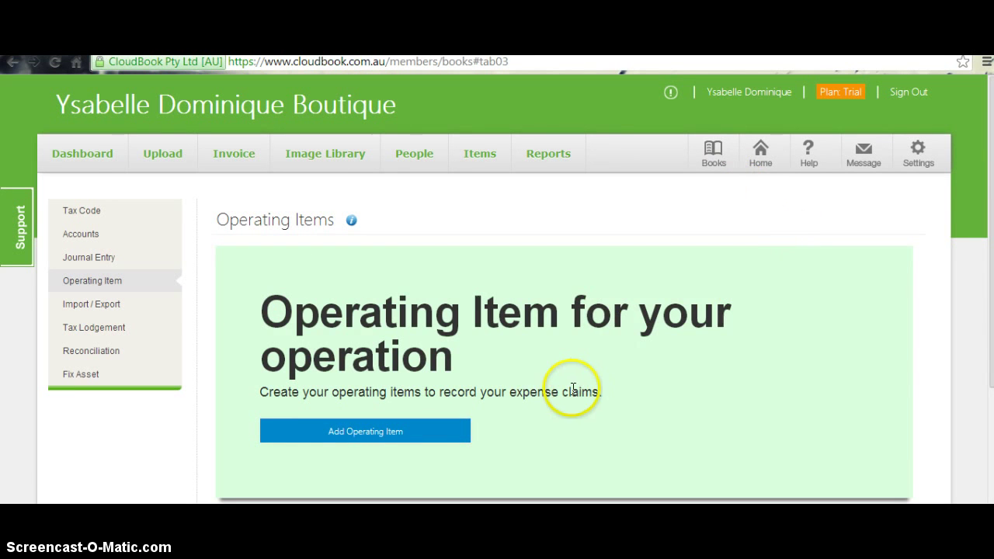
scroll(572, 388, "down", 2)
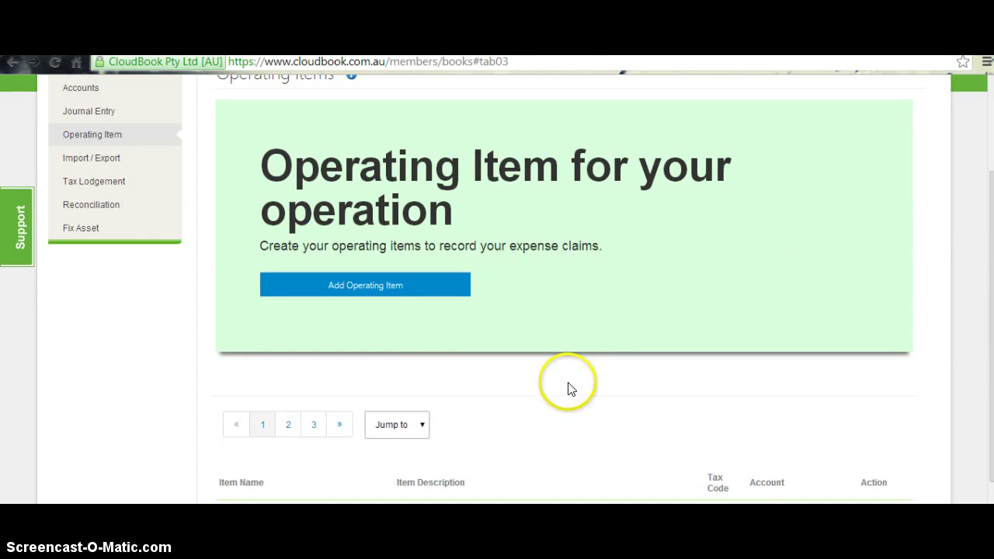
left_click(410, 291)
left_click(445, 406)
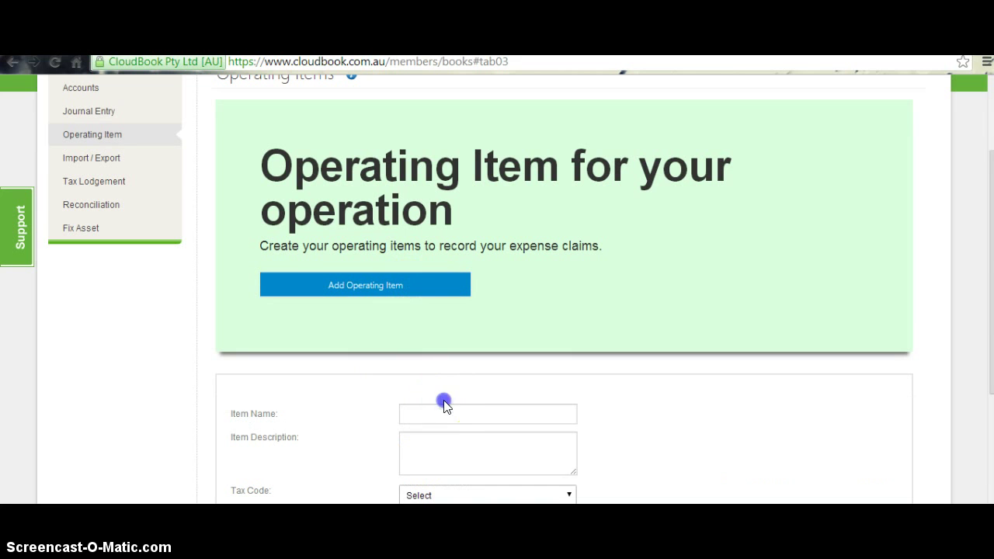
left_click(459, 435)
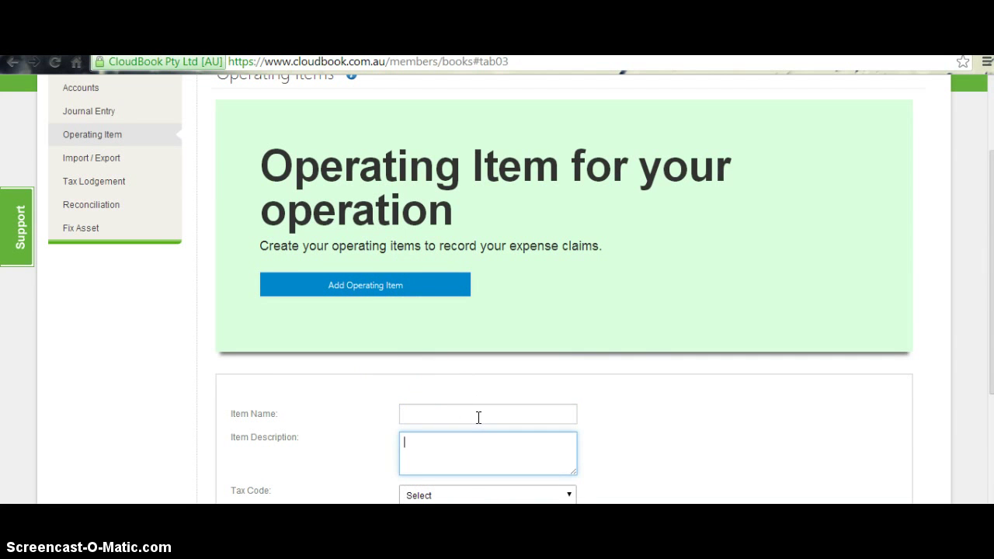
scroll(605, 369, "down", 2)
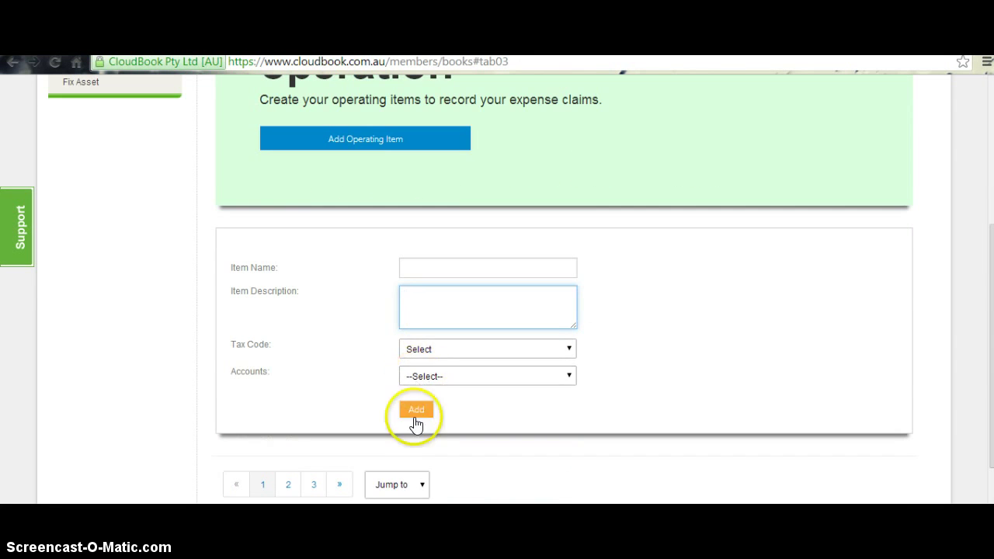
scroll(198, 416, "down", 2)
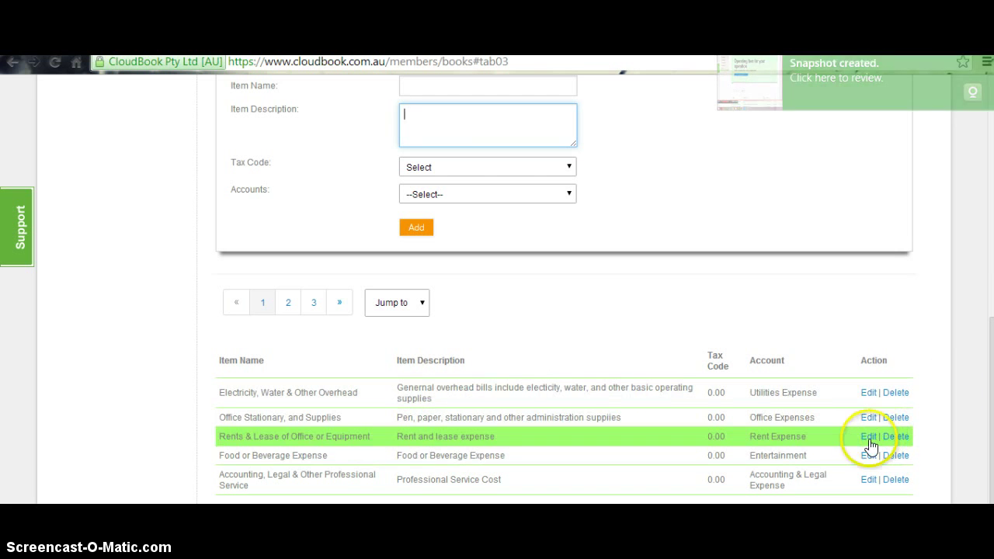
scroll(162, 316, "up", 7)
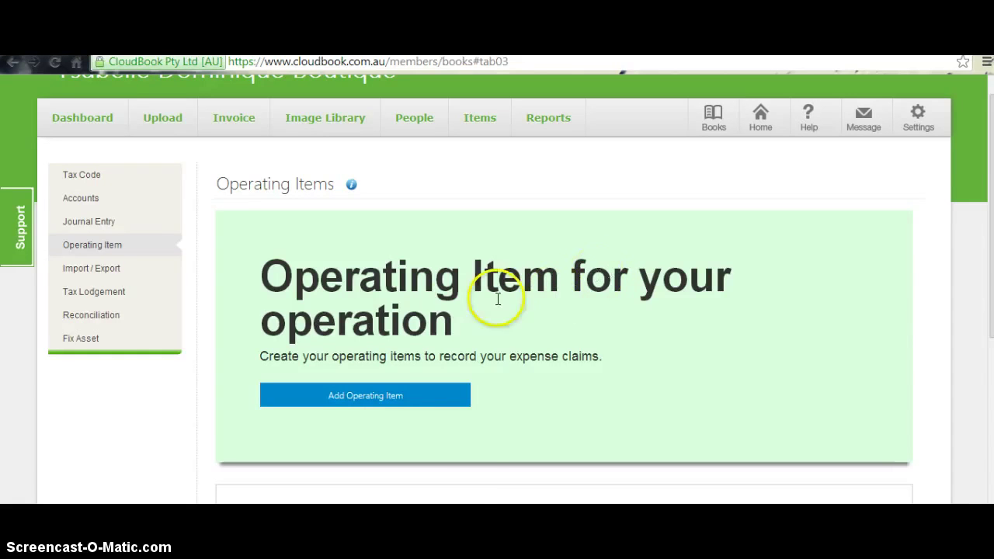
Open the Import / Export page, choose Product as the data to import and locate its reference file download.
left_click(120, 272)
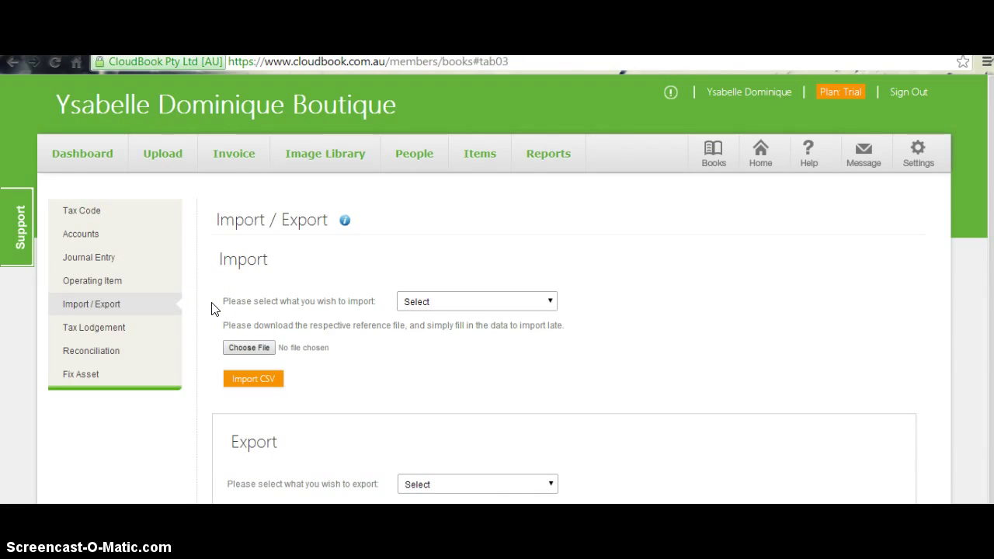
left_click(455, 304)
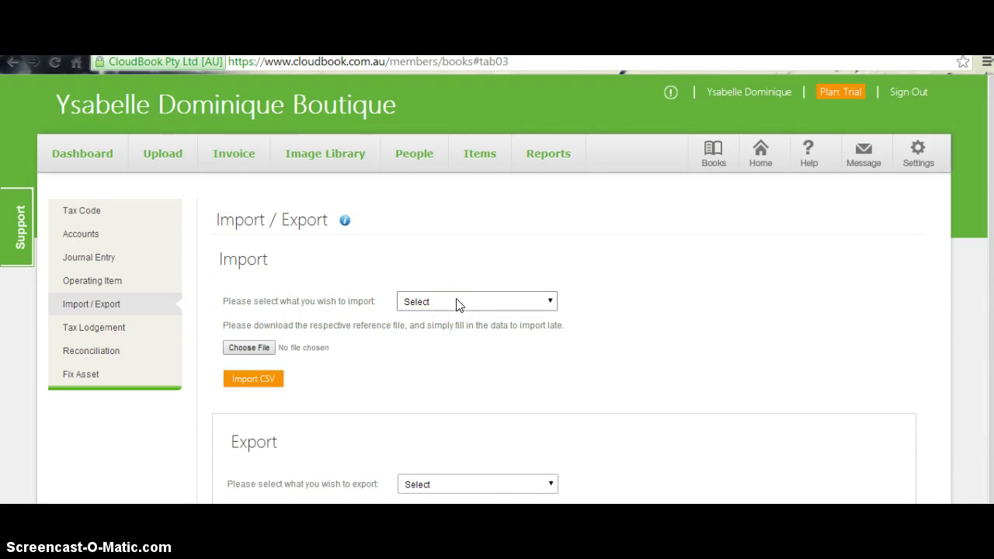
left_click_drag(458, 305, 419, 374)
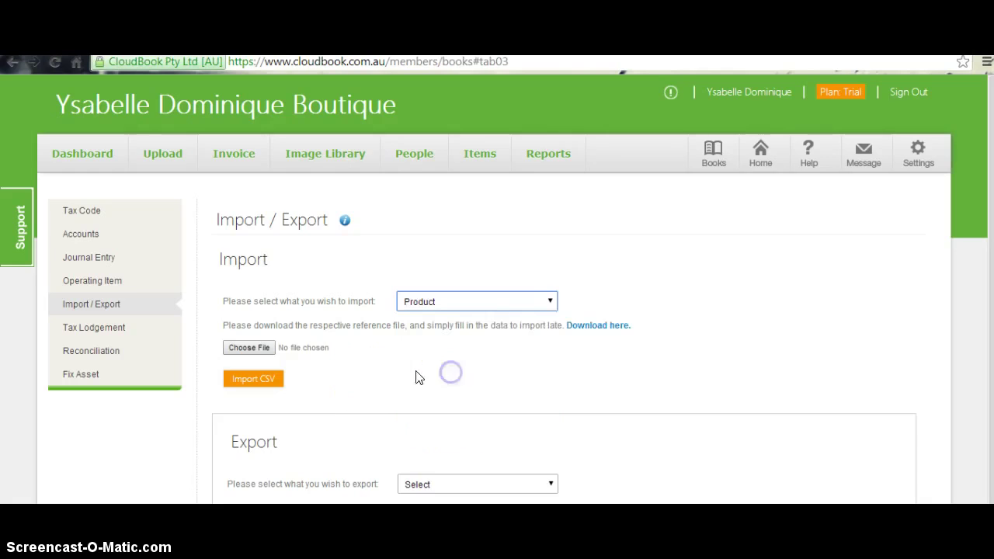
left_click(588, 329)
left_click(590, 323)
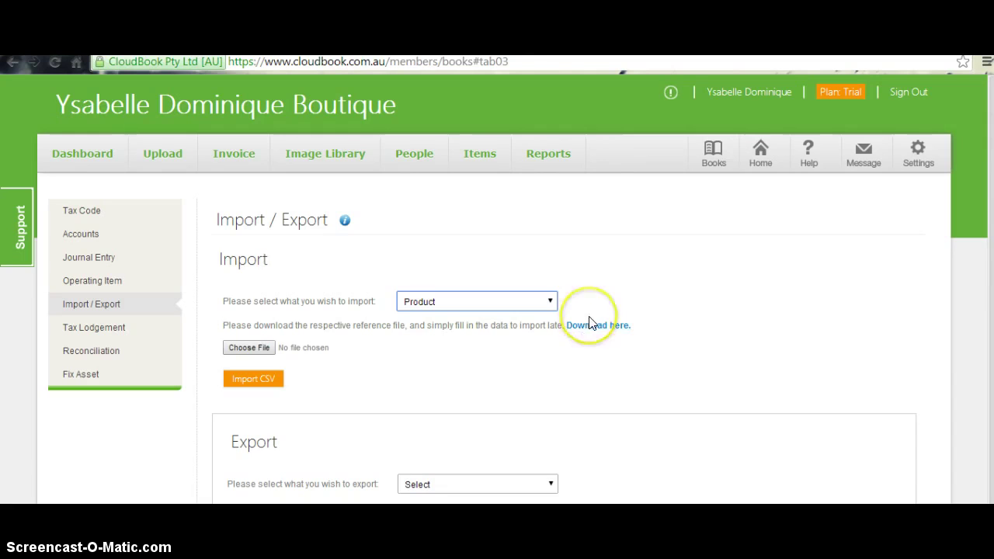
left_click(601, 308)
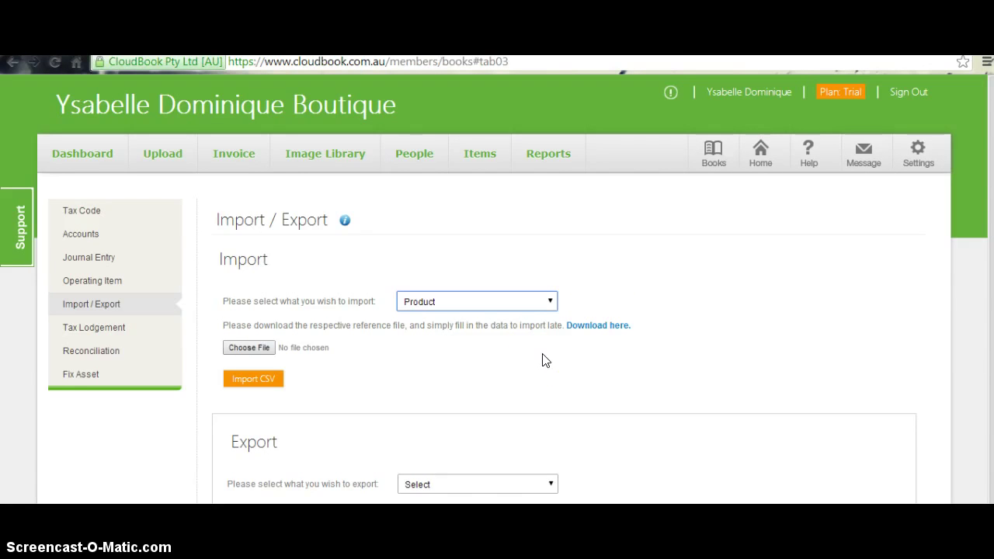
left_click(569, 338)
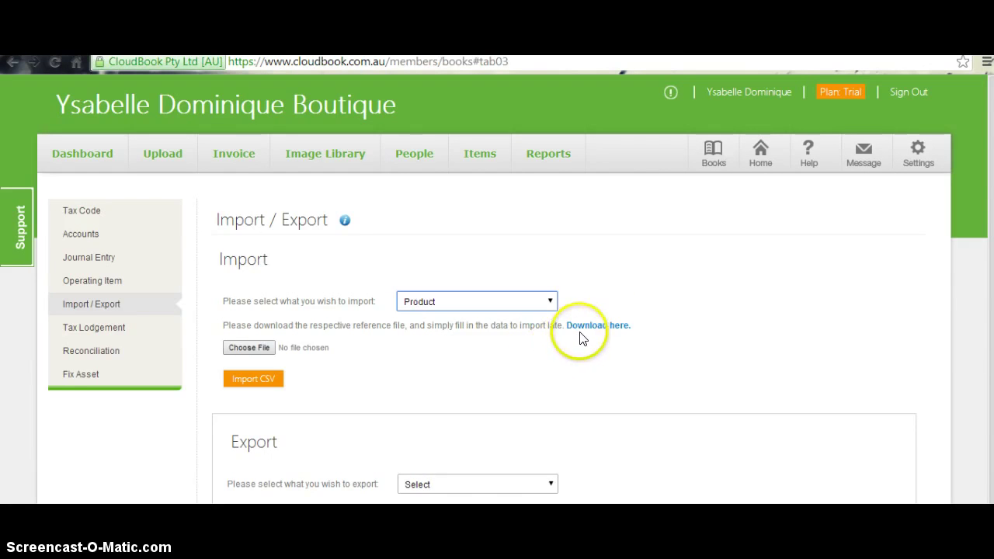